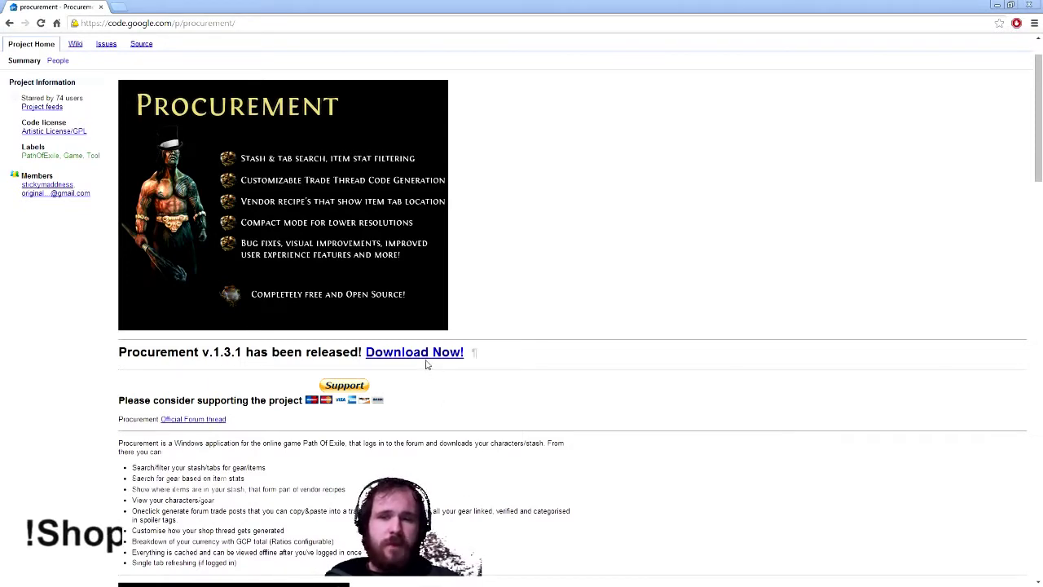
# - Reload the Procurement project page from its address bar
pyautogui.click(256, 27)
pyautogui.click(276, 23)
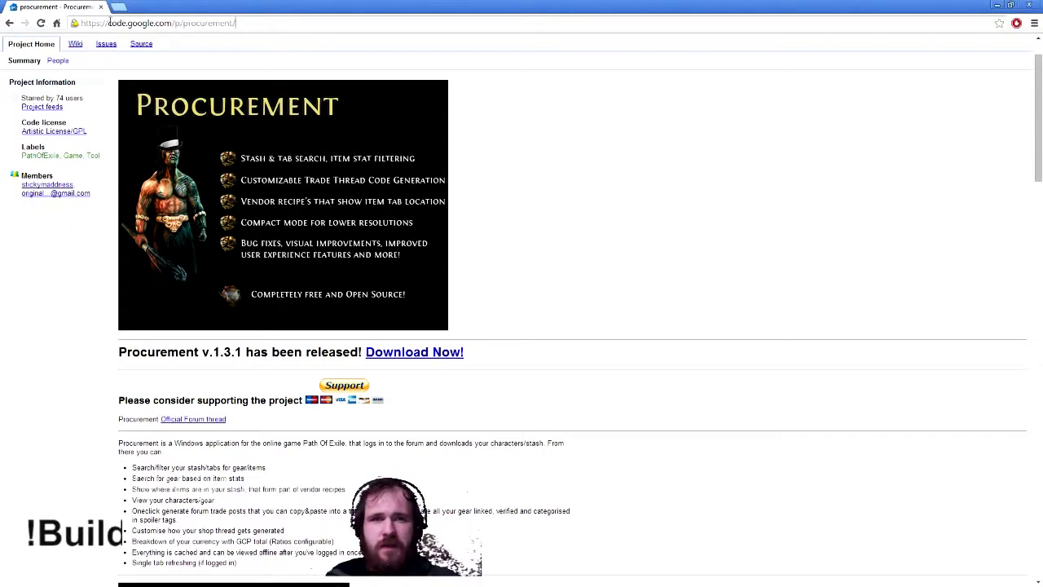
pyautogui.press('Return')
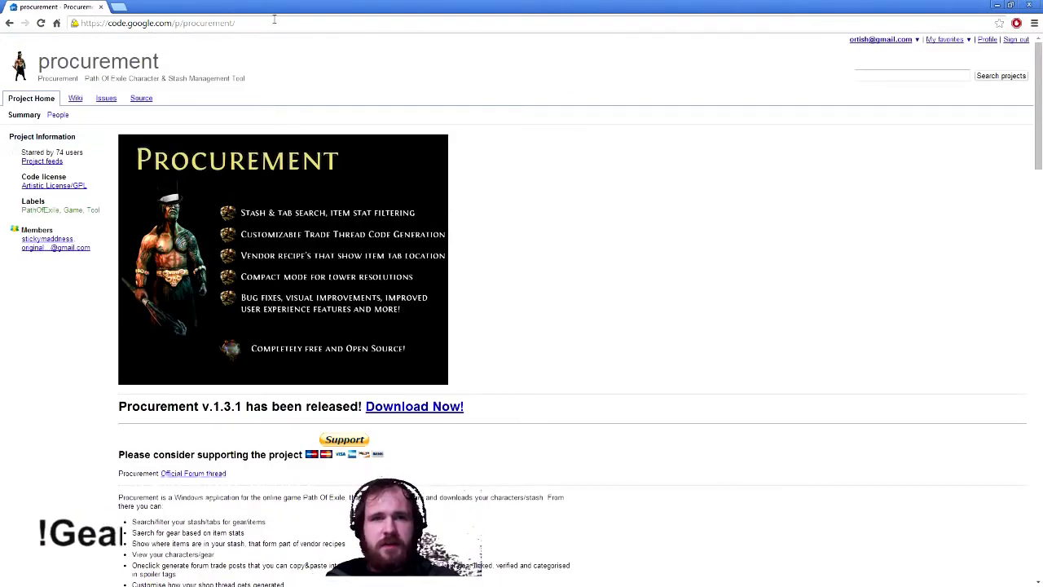
pyautogui.moveTo(263, 19); pyautogui.dragTo(155, 23)
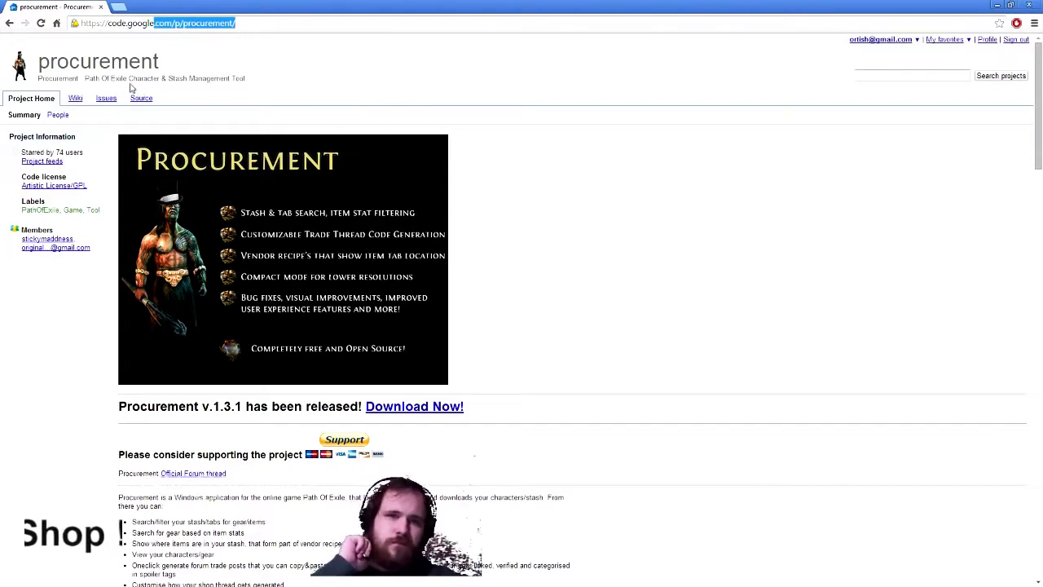
# - Follow the 'Download Now!' link to the Procurement 1.3.1 release page
pyautogui.scroll(-3, 275, 298)
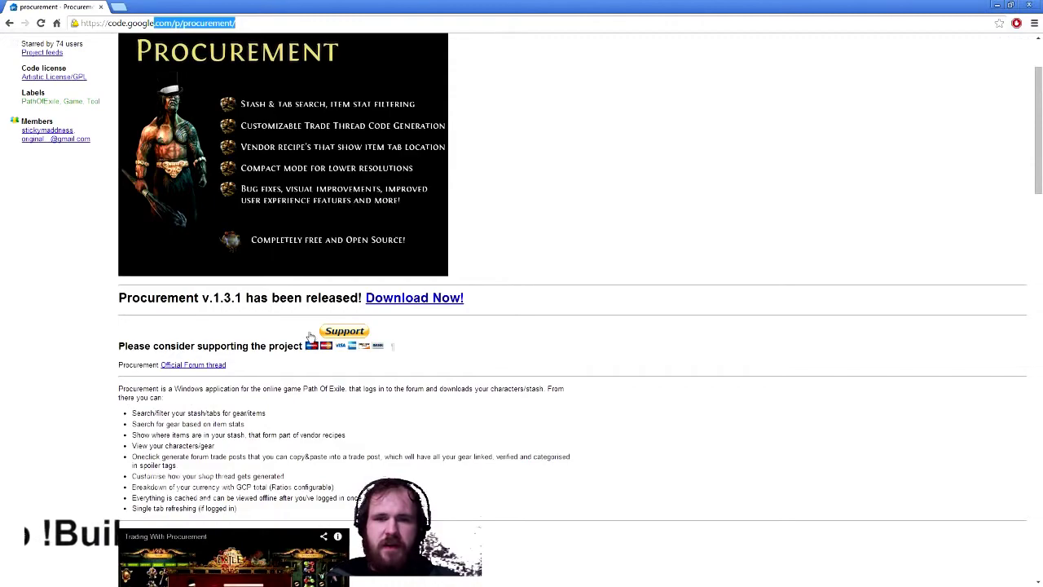
pyautogui.scroll(-4, 308, 336)
pyautogui.scroll(-2, 299, 334)
pyautogui.scroll(5, 395, 425)
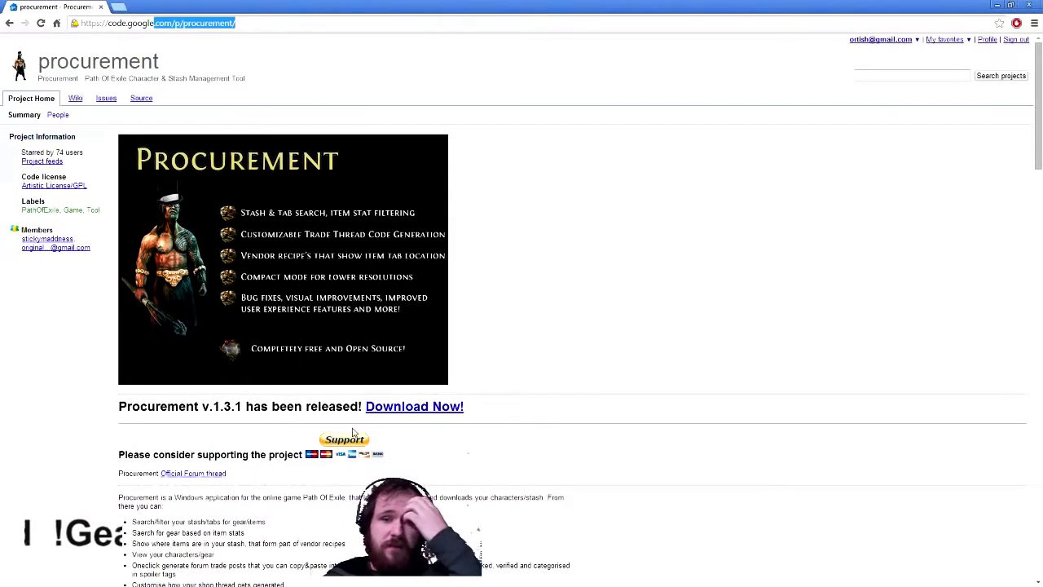
pyautogui.hotkey('alt', 'Tab')
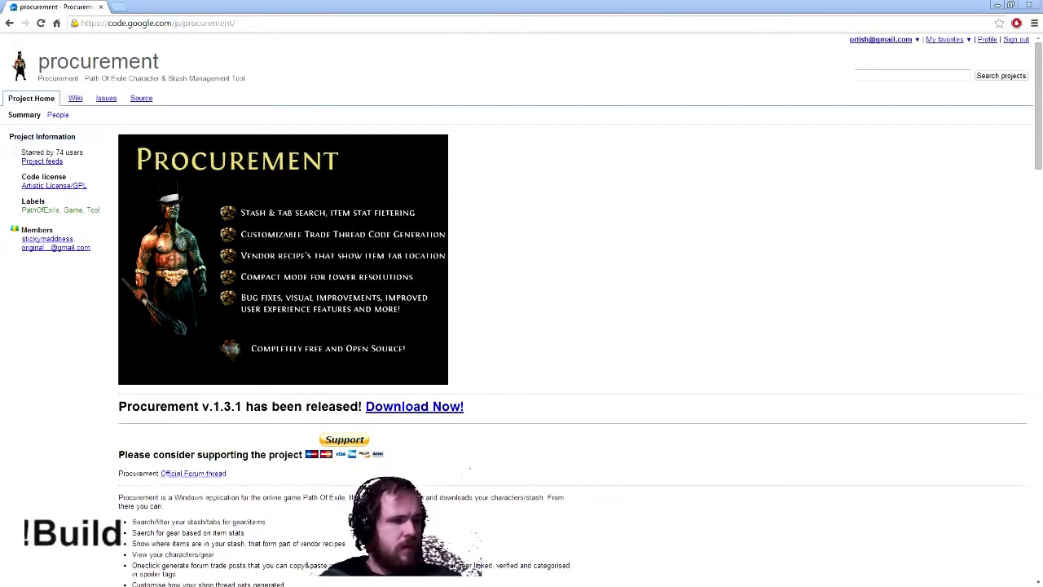
pyautogui.moveTo(236, 22); pyautogui.dragTo(154, 23)
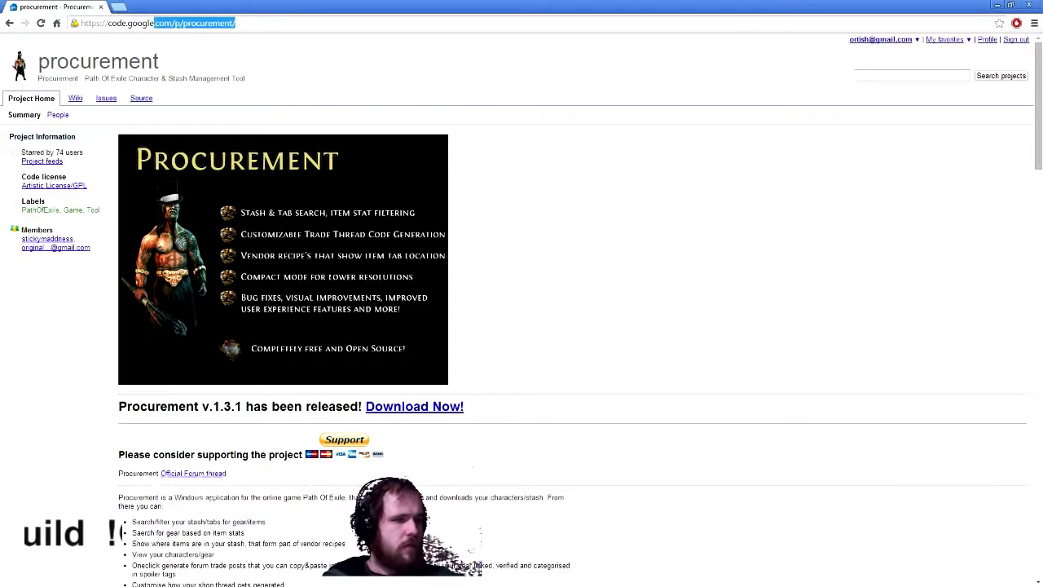
pyautogui.hotkey('alt', 'Tab')
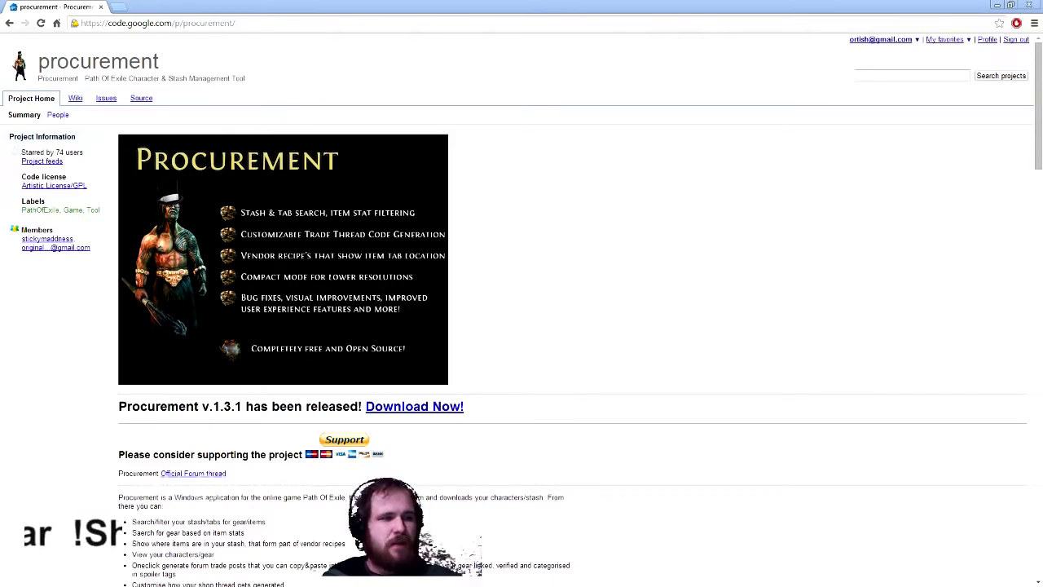
pyautogui.click(450, 408)
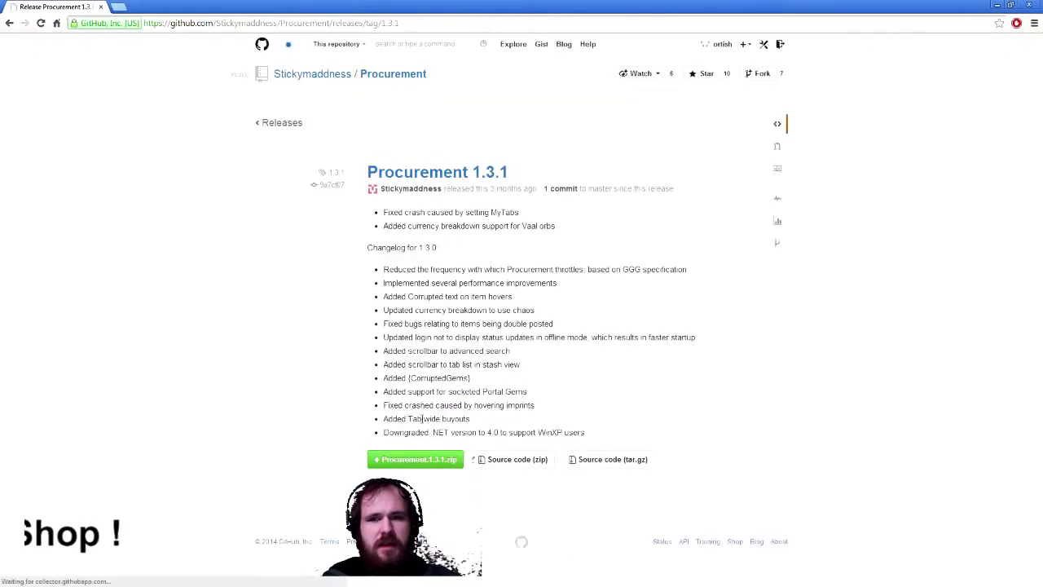
# - Download Procurement-1.3.1.zip and show it in the Downloads folder
pyautogui.click(417, 460)
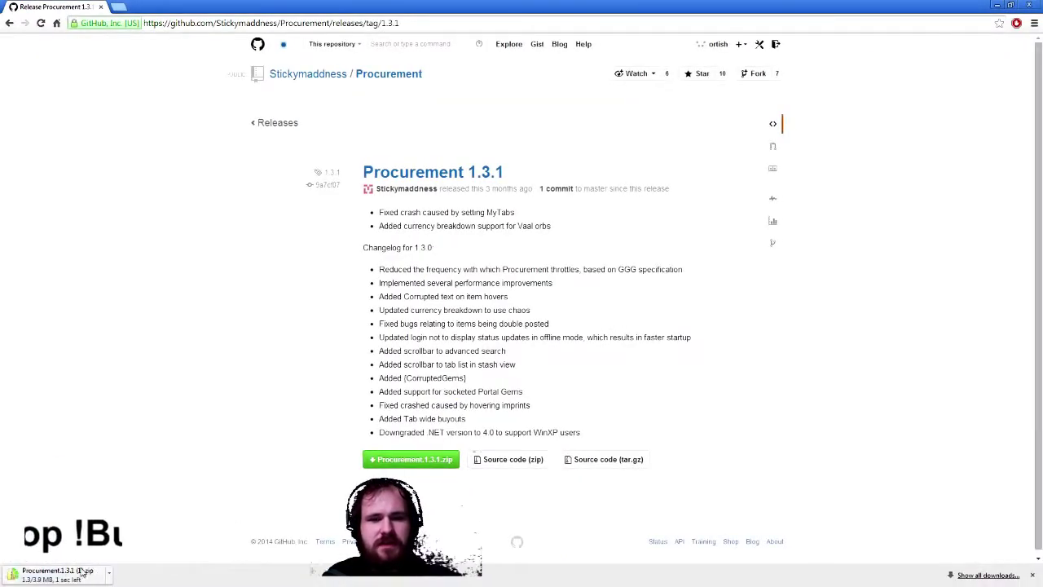
pyautogui.click(110, 575)
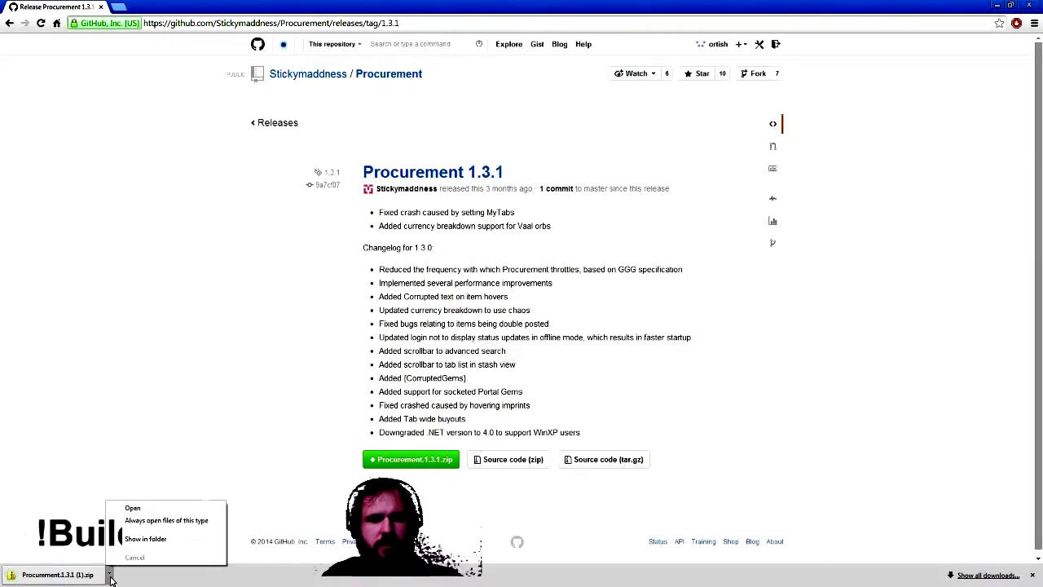
pyautogui.click(163, 540)
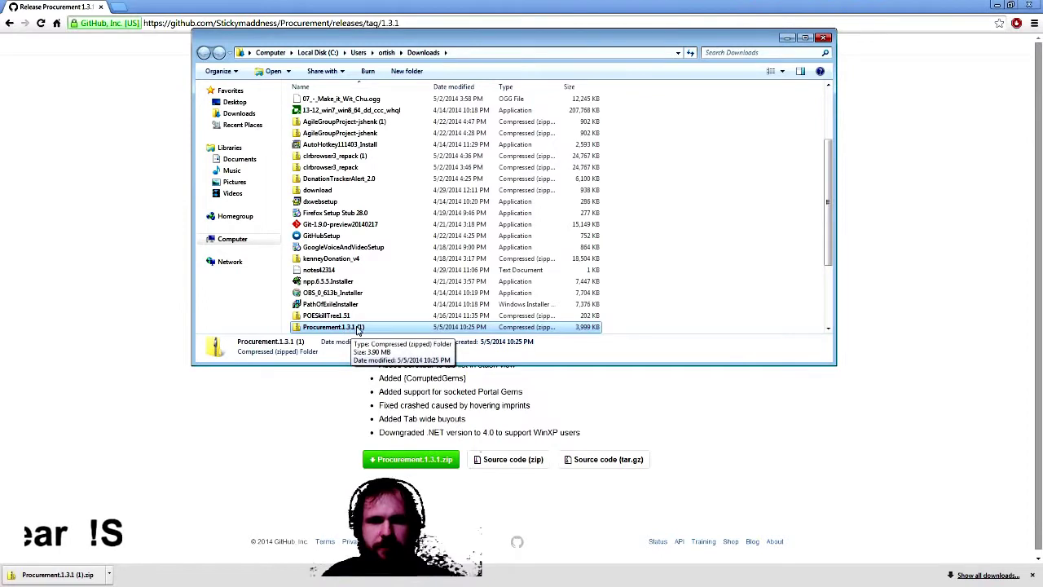
# - Cancel re-extracting the zip and launch Procurement.exe from the existing Procurement.1.3.1 folder
pyautogui.rightClick(362, 334)
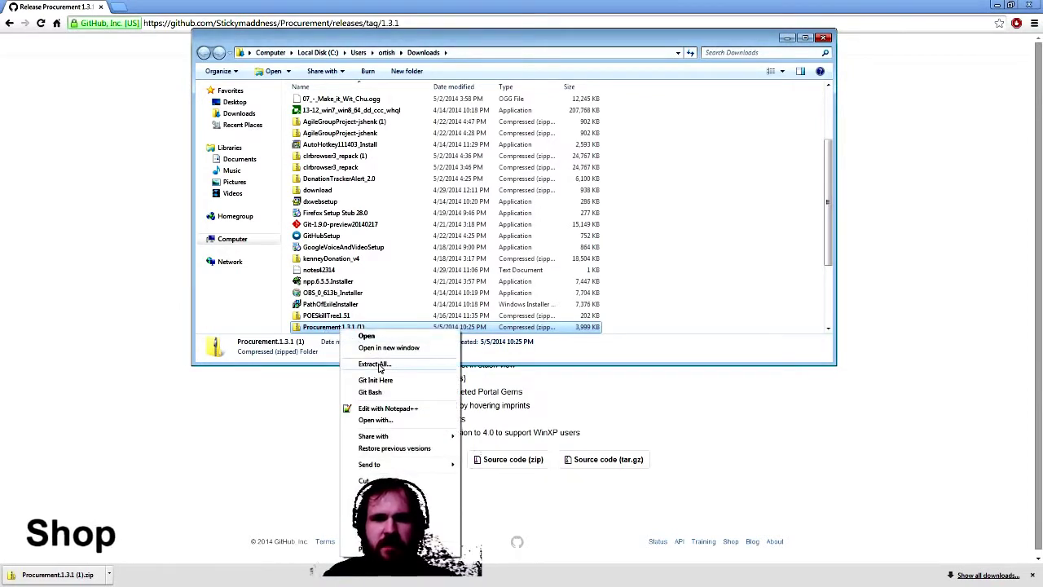
pyautogui.click(376, 364)
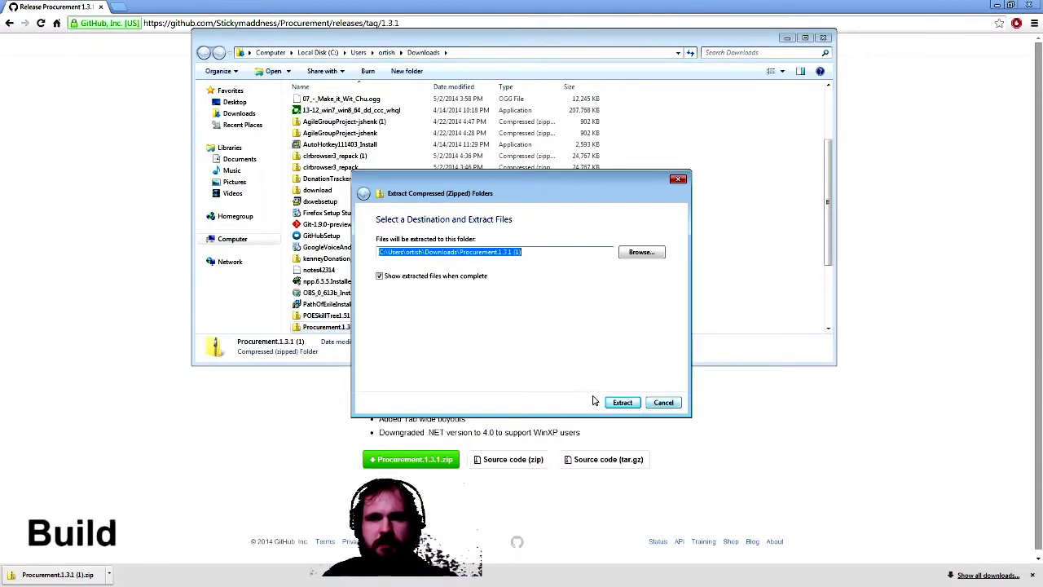
pyautogui.click(660, 402)
pyautogui.scroll(3, 467, 259)
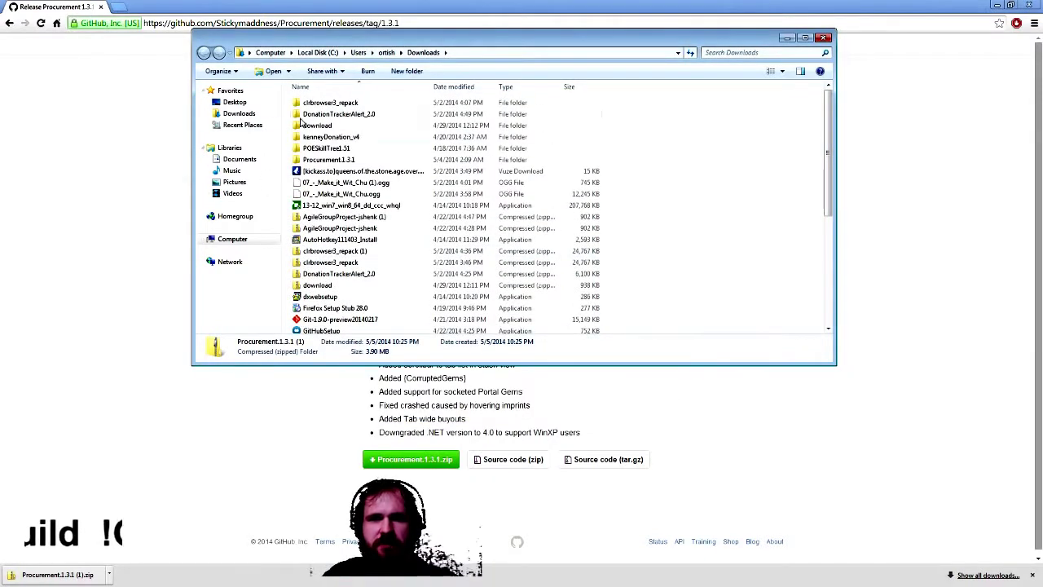
pyautogui.doubleClick(352, 161)
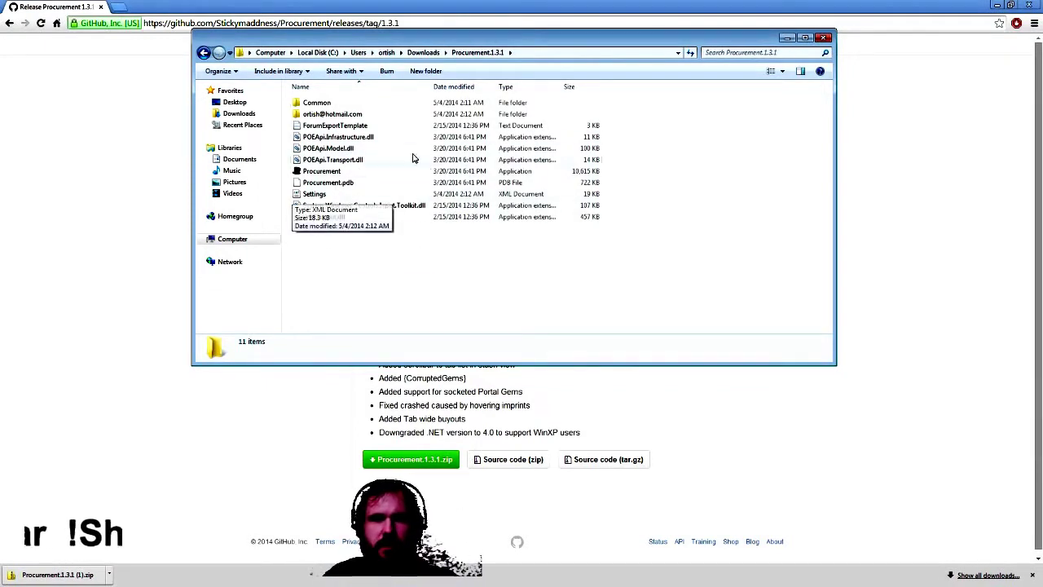
pyautogui.click(320, 113)
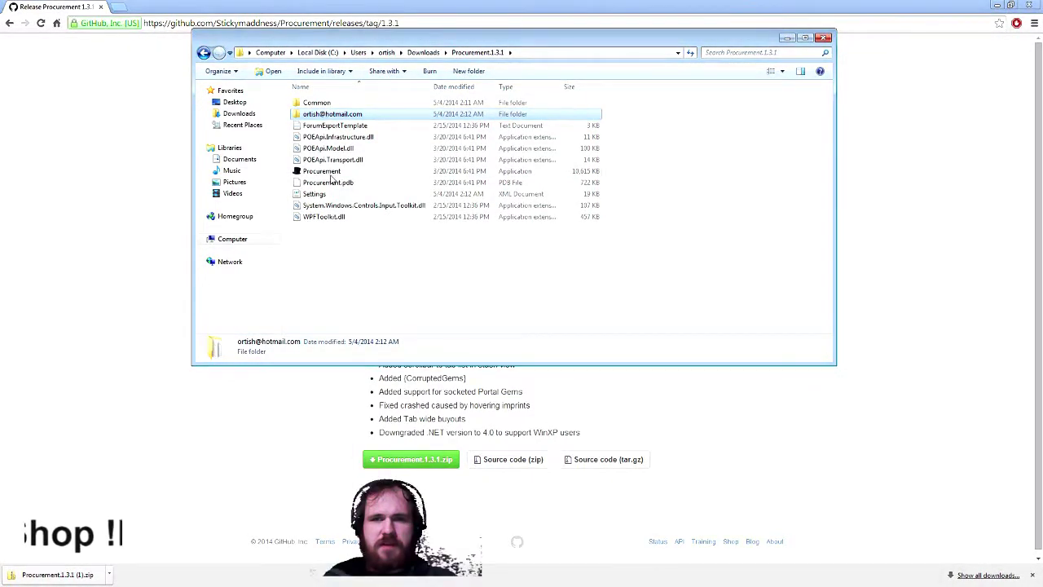
pyautogui.doubleClick(330, 172)
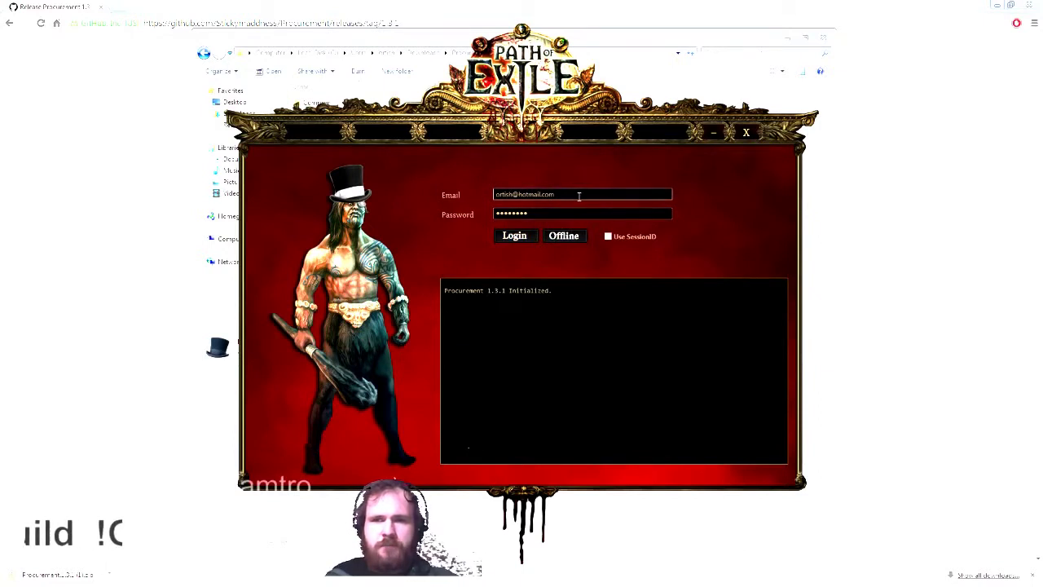
# - Log in to Procurement to load characters and stash, then start a new Chrome tab
pyautogui.click(528, 234)
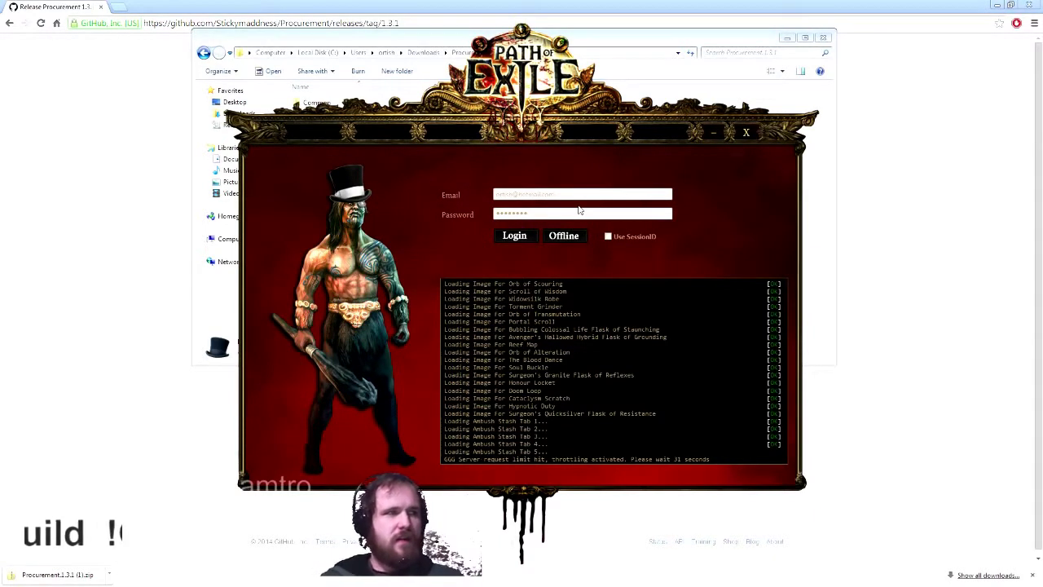
pyautogui.click(120, 6)
pyautogui.click(120, 7)
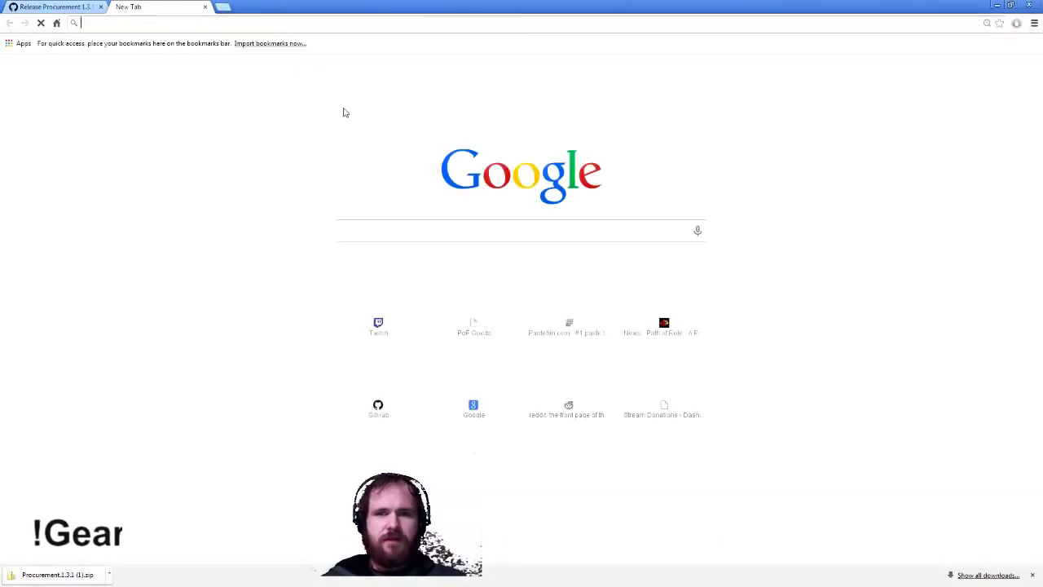
# - Log in to the Path of Exile website with the saved account e-mail and password
pyautogui.click(676, 287)
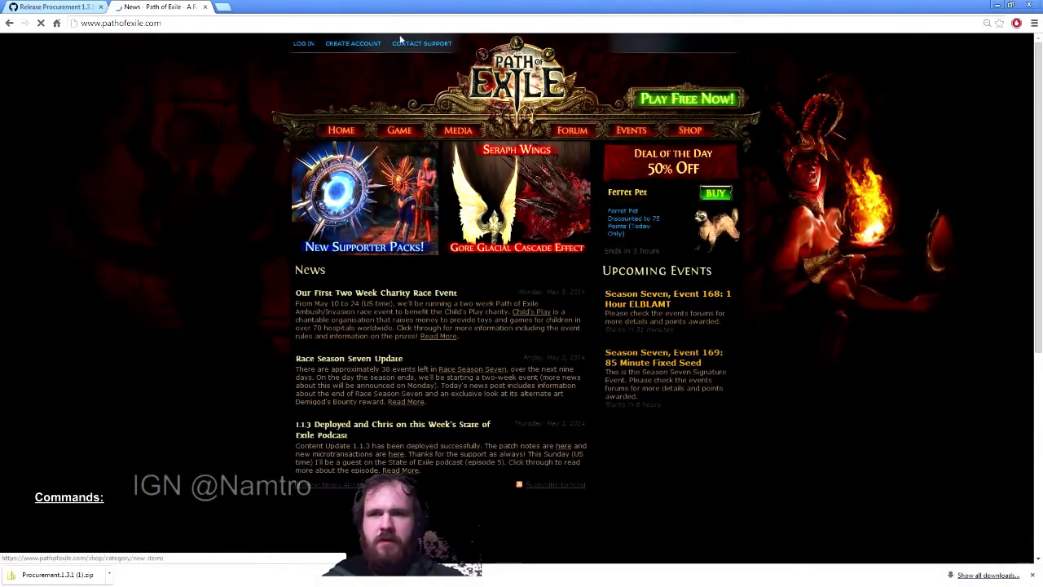
pyautogui.click(304, 45)
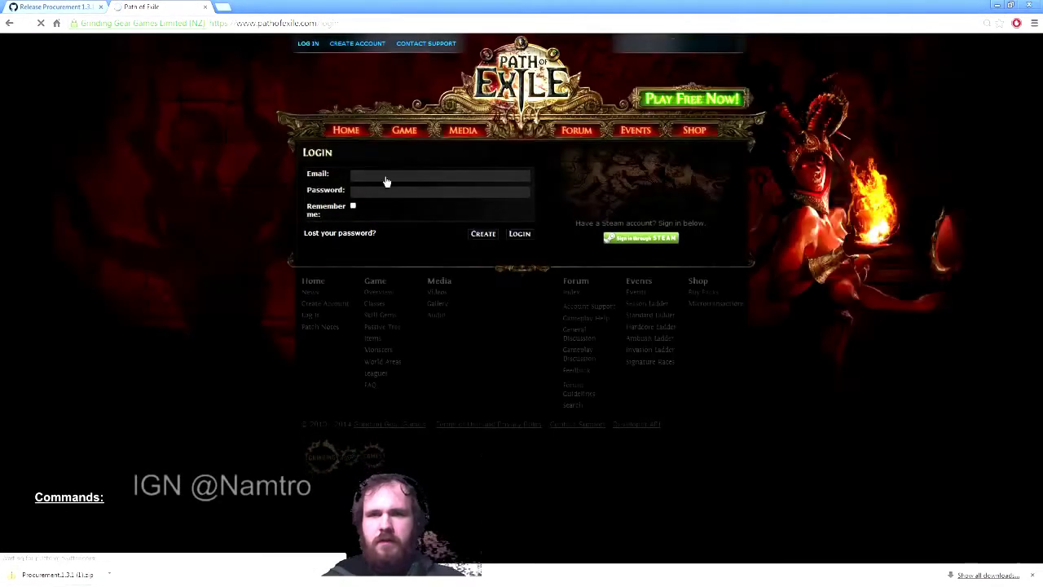
pyautogui.click(386, 176)
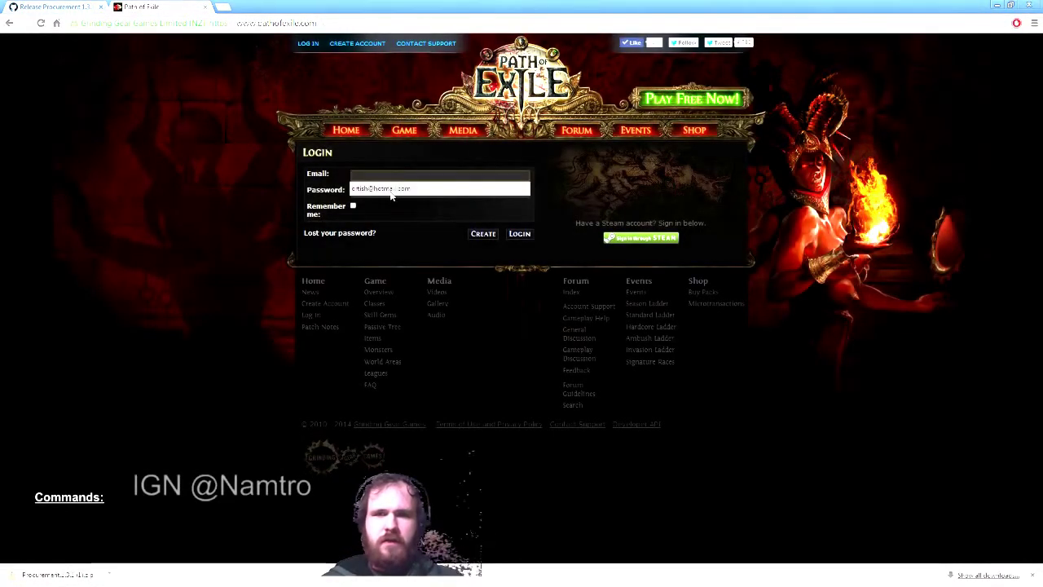
pyautogui.click(390, 195)
pyautogui.write('*')
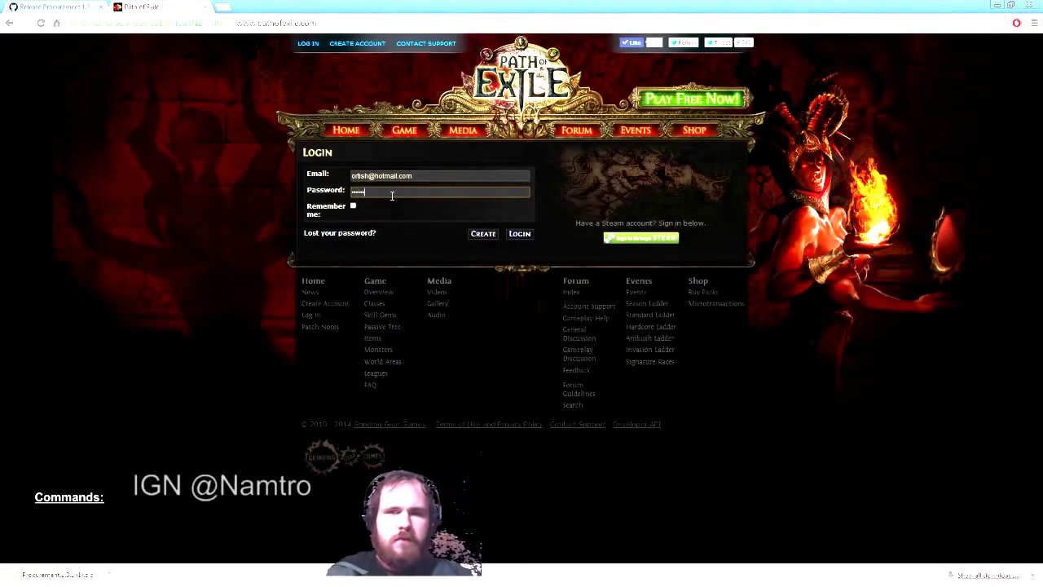
pyautogui.press('Return')
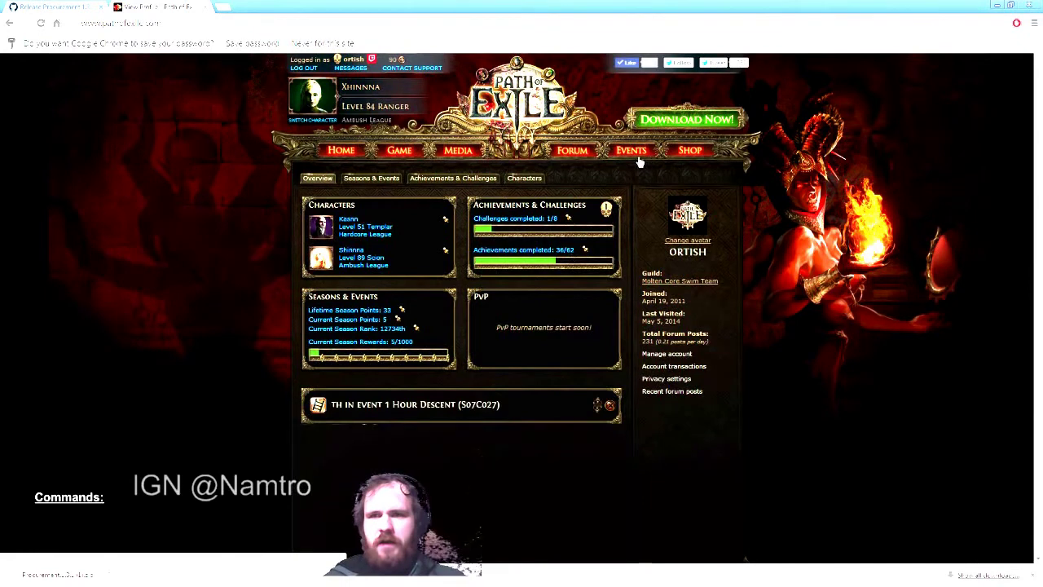
pyautogui.moveTo(576, 157)
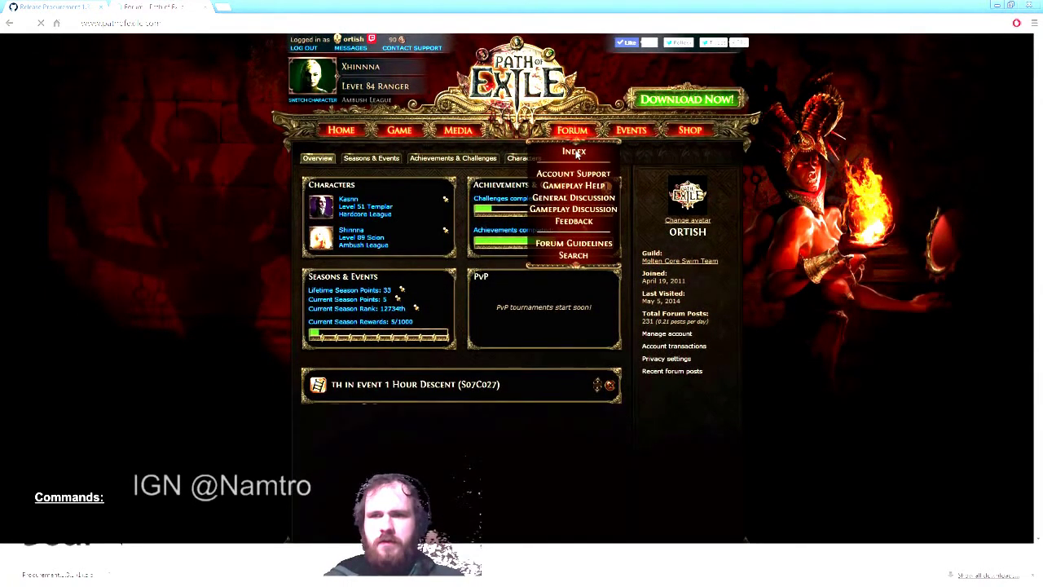
# - Scroll the forum index down to Trading and open the Ambush Trading - Selling board
pyautogui.scroll(-5, 564, 184)
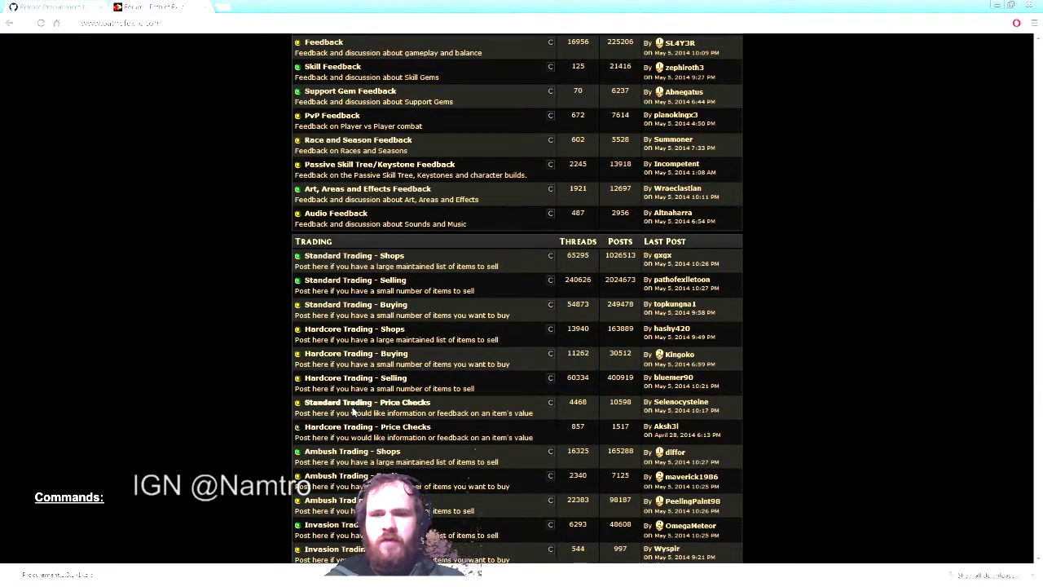
pyautogui.scroll(-1, 352, 413)
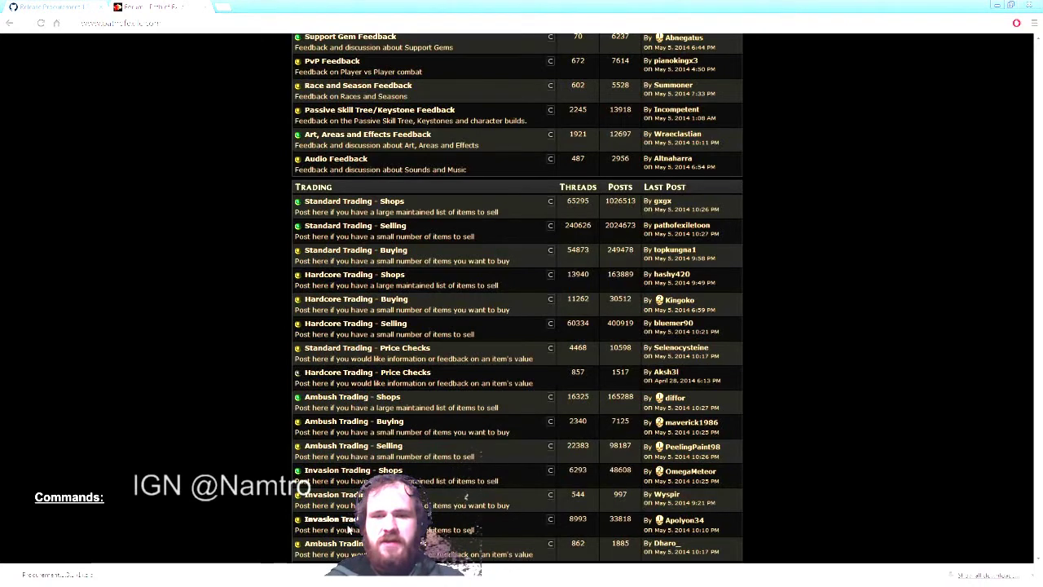
pyautogui.scroll(-2, 349, 480)
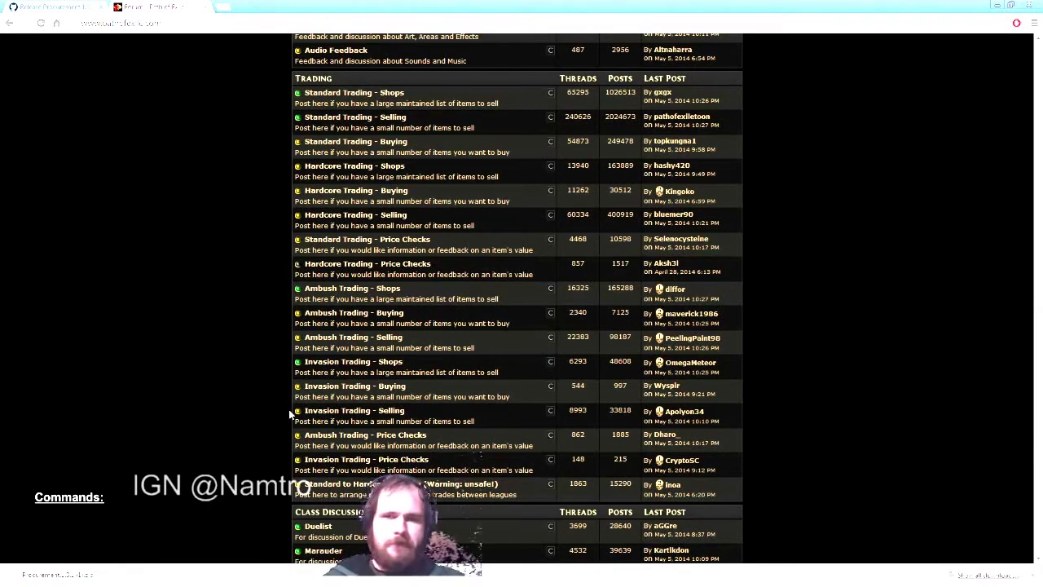
pyautogui.scroll(2, 292, 402)
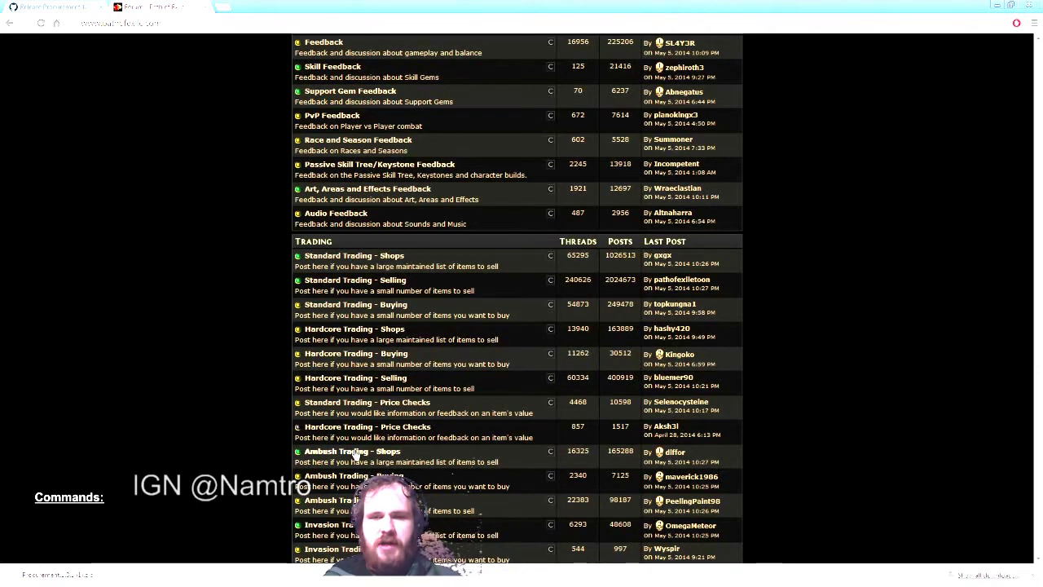
pyautogui.click(470, 461)
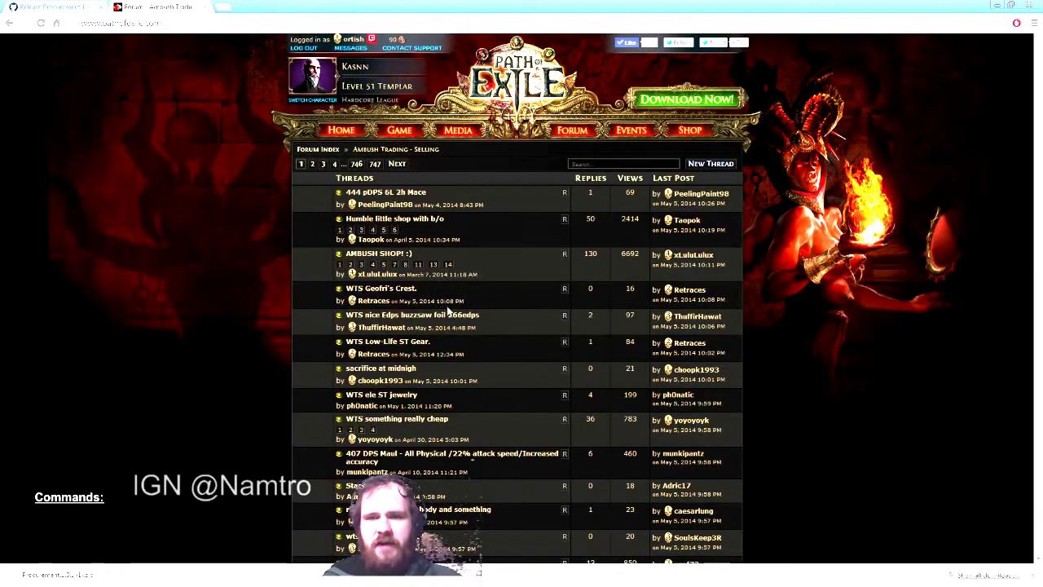
# - Leave the unfinished new-thread form and open the Ambush Trading - Shops board
pyautogui.click(712, 162)
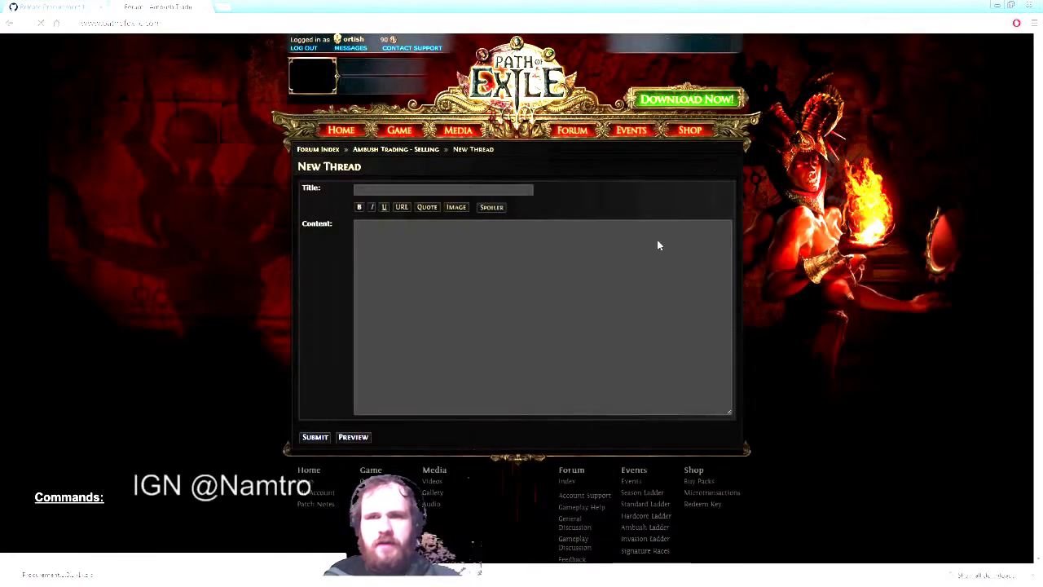
pyautogui.click(405, 192)
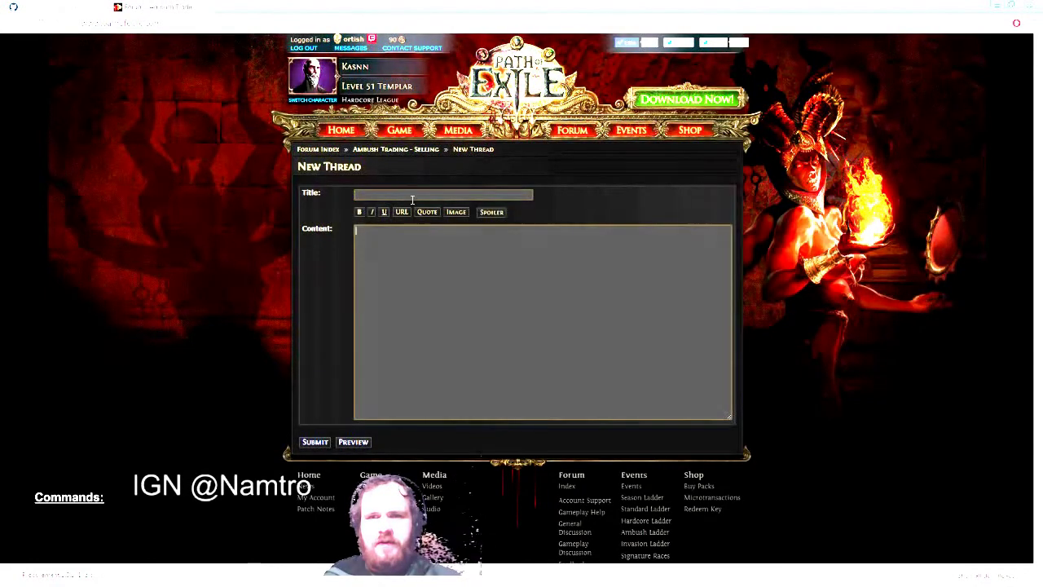
pyautogui.click(9, 24)
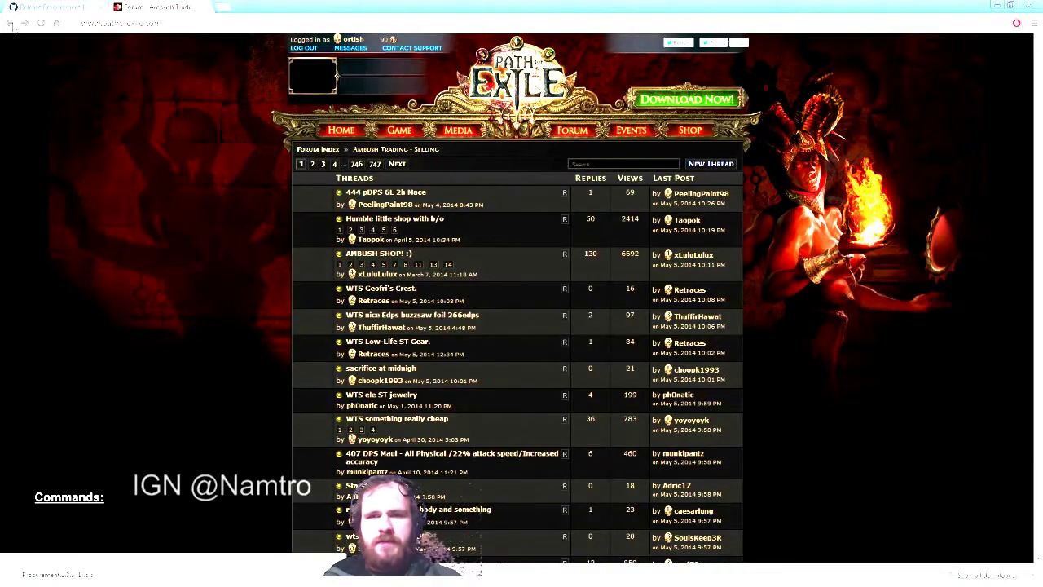
pyautogui.scroll(-2, 346, 416)
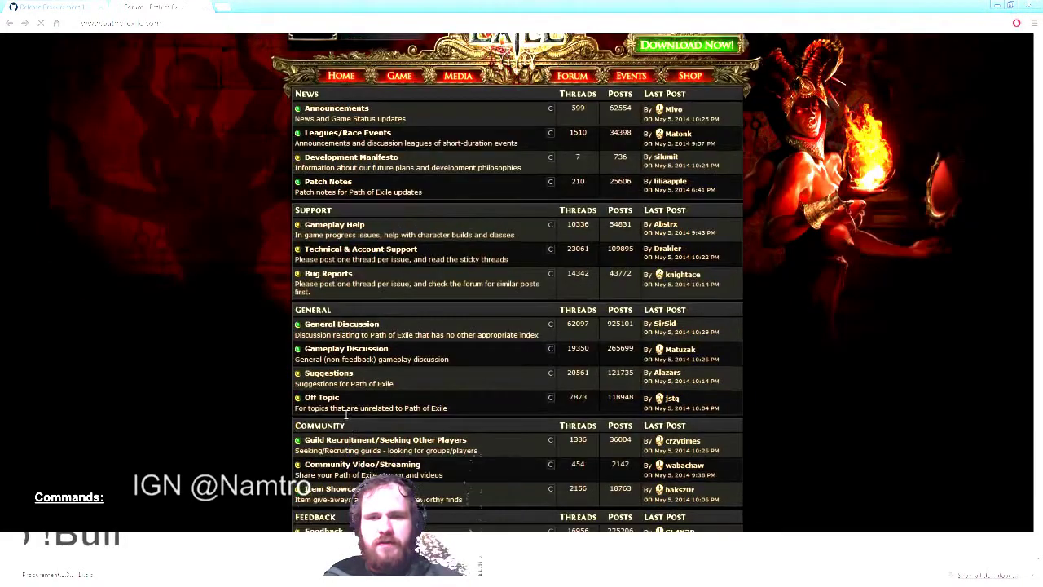
pyautogui.scroll(-6, 347, 416)
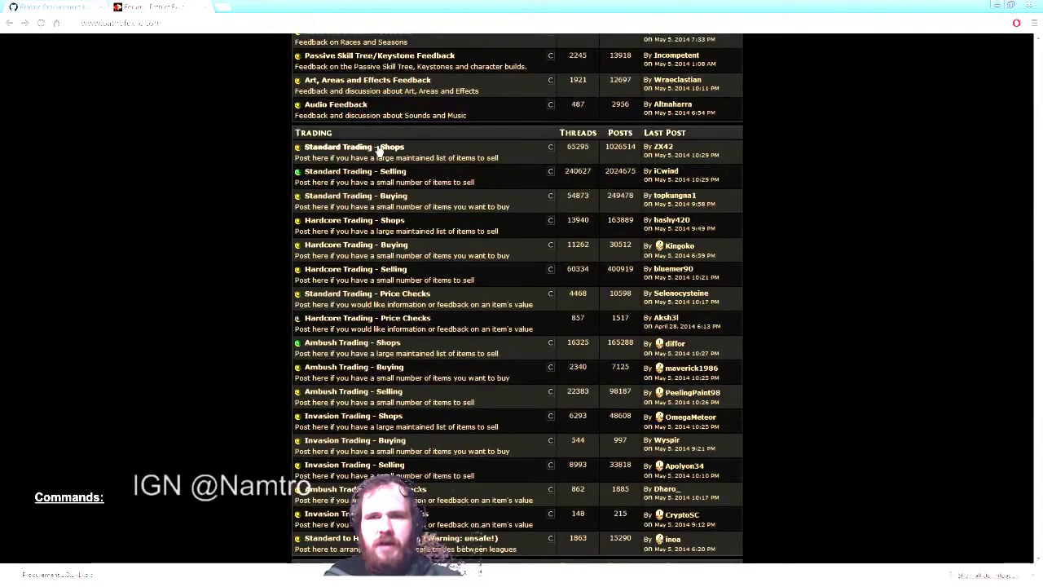
pyautogui.click(358, 348)
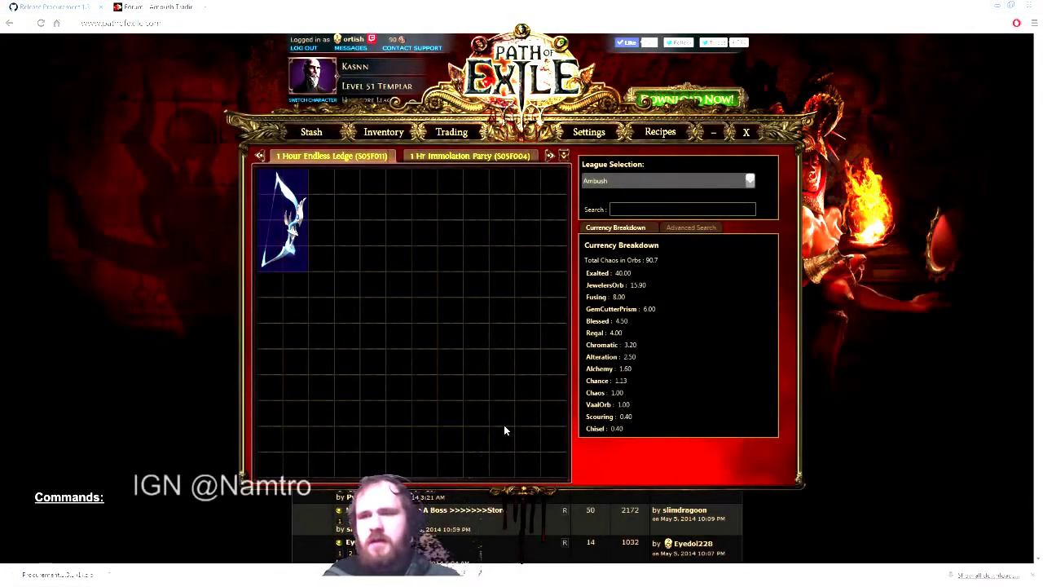
pyautogui.click(662, 181)
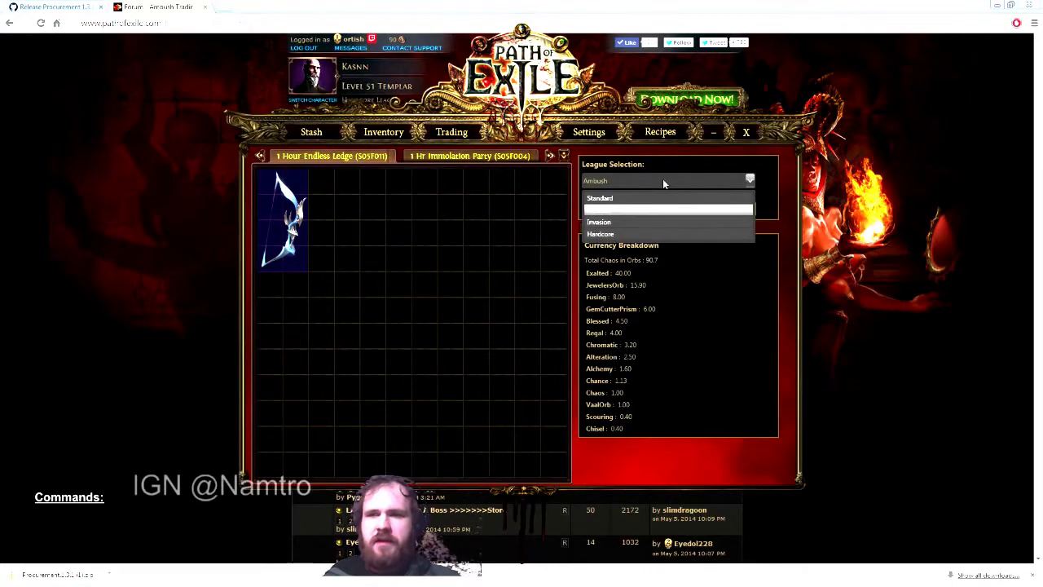
pyautogui.click(662, 180)
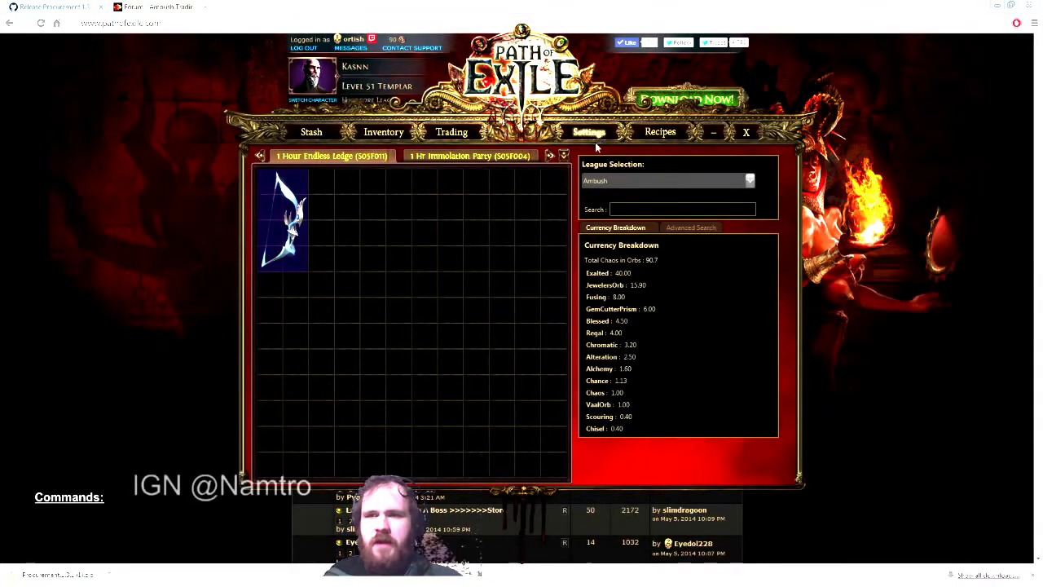
# - Show the Recipes tab and scroll through the vendor recipe matches
pyautogui.click(651, 134)
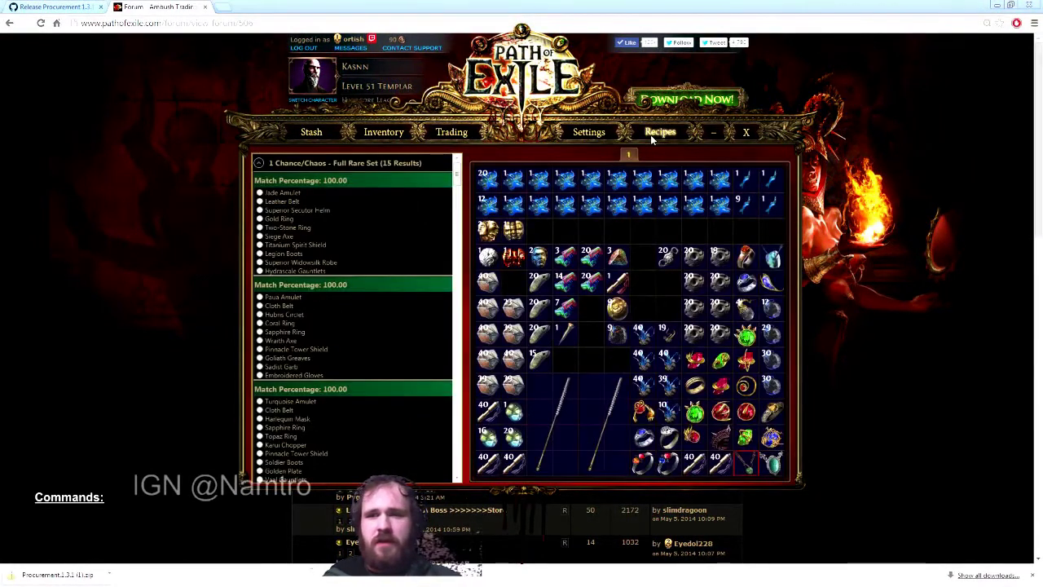
pyautogui.scroll(-4, 424, 334)
pyautogui.scroll(1, 424, 330)
pyautogui.scroll(-1, 425, 330)
pyautogui.moveTo(458, 184); pyautogui.dragTo(463, 163)
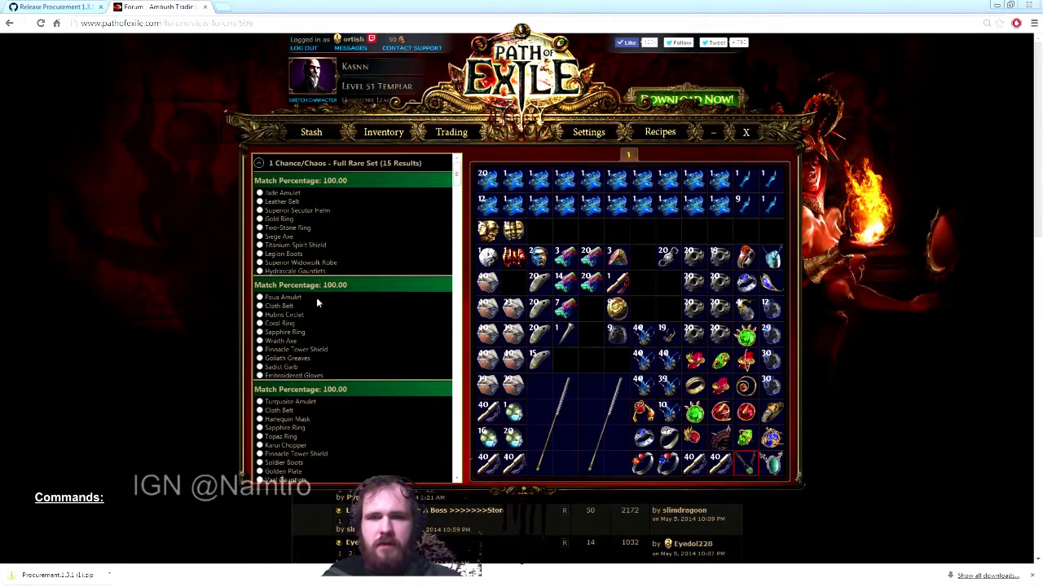
pyautogui.moveTo(458, 181); pyautogui.dragTo(453, 286)
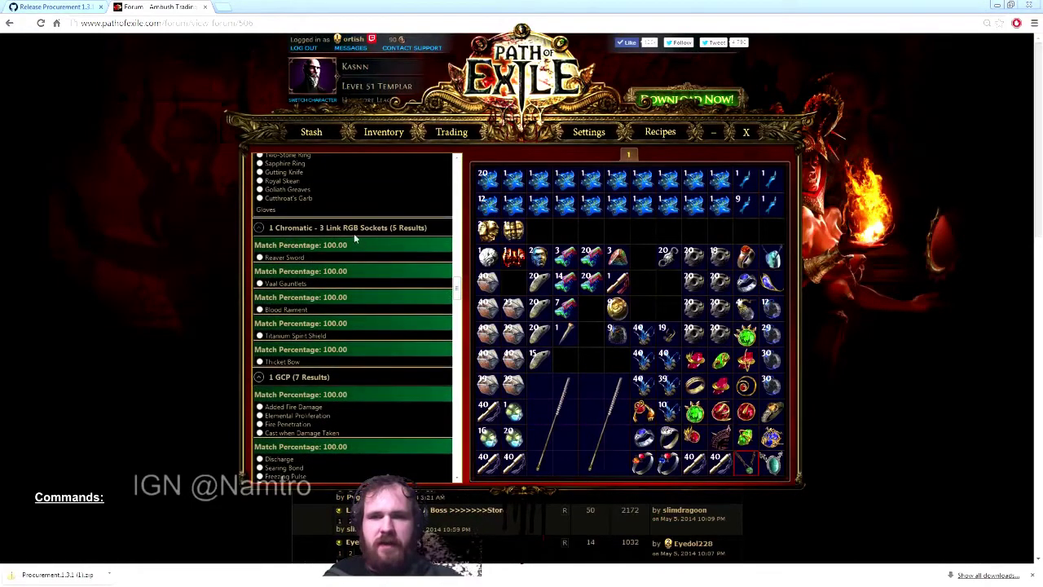
pyautogui.scroll(-3, 313, 286)
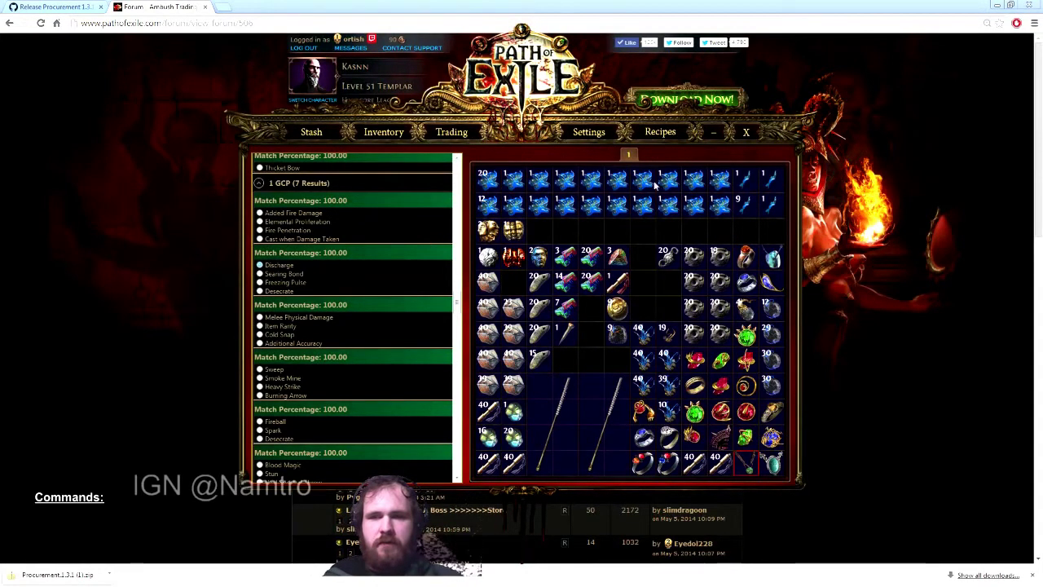
# - Browse stash tab 2 and the supportGem tab, then open the Settings page
pyautogui.click(629, 154)
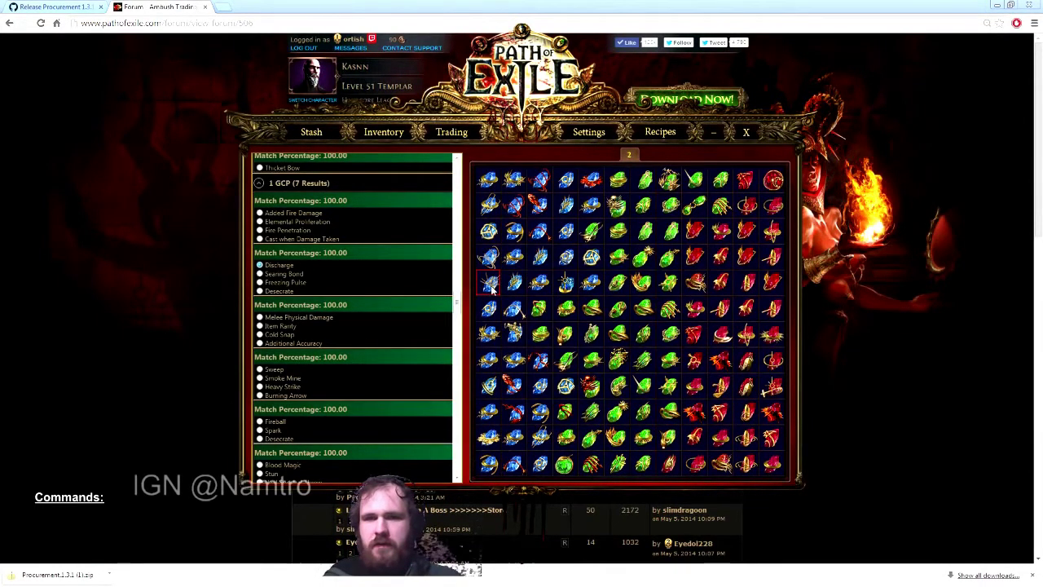
pyautogui.click(405, 222)
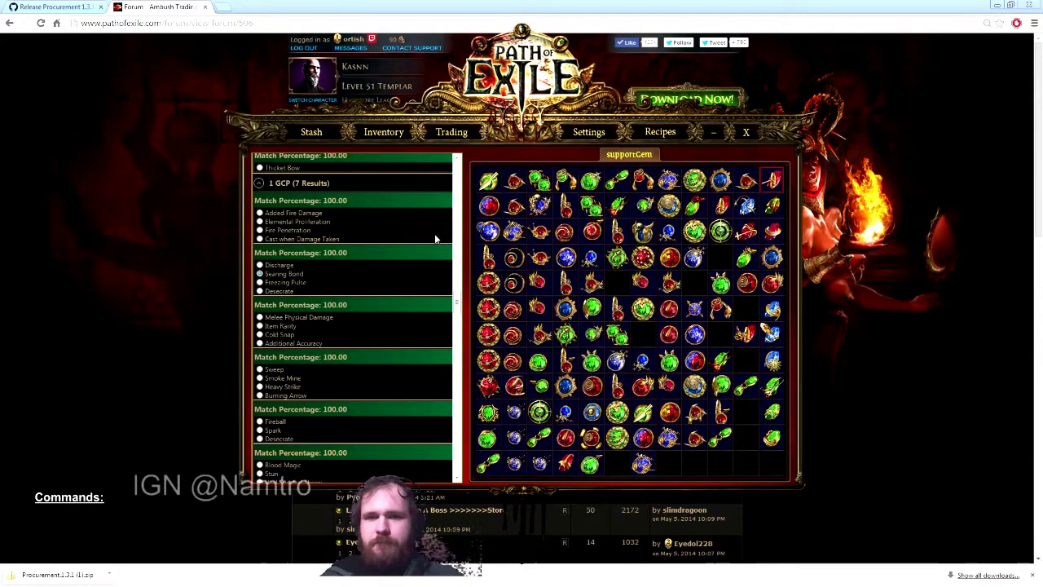
pyautogui.scroll(1, 421, 191)
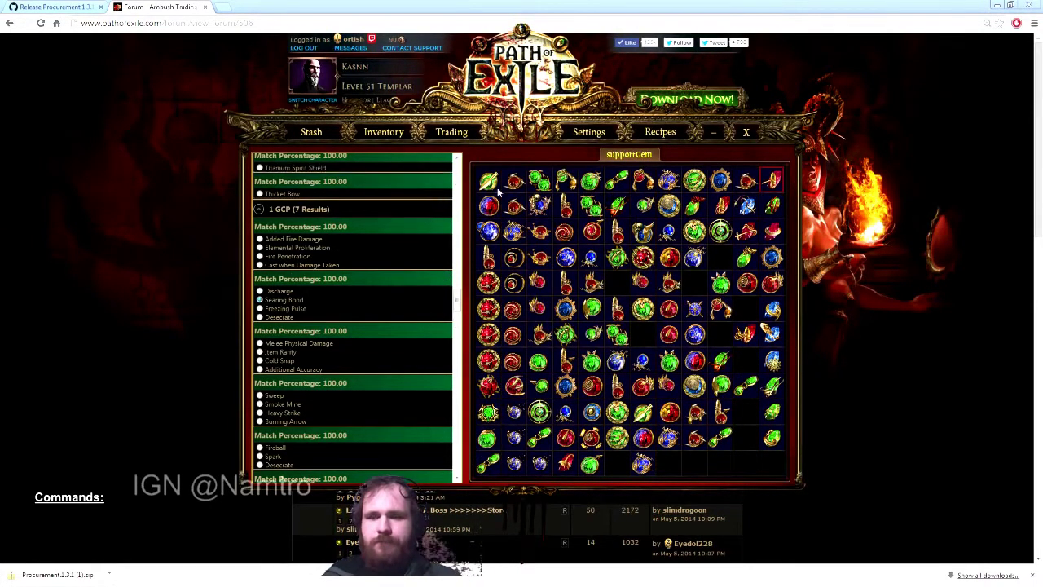
pyautogui.scroll(-10, 329, 261)
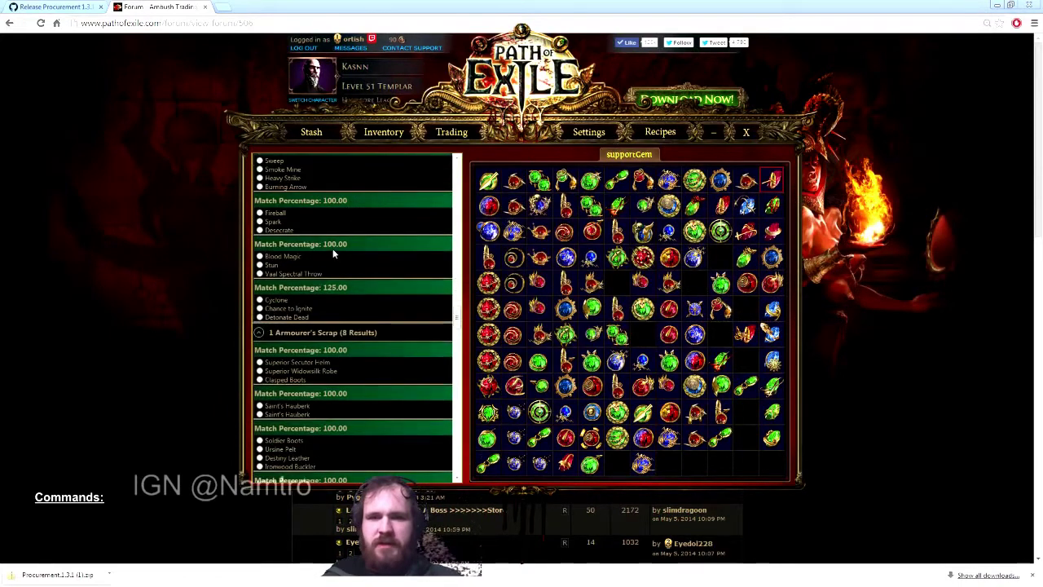
pyautogui.scroll(-6, 295, 260)
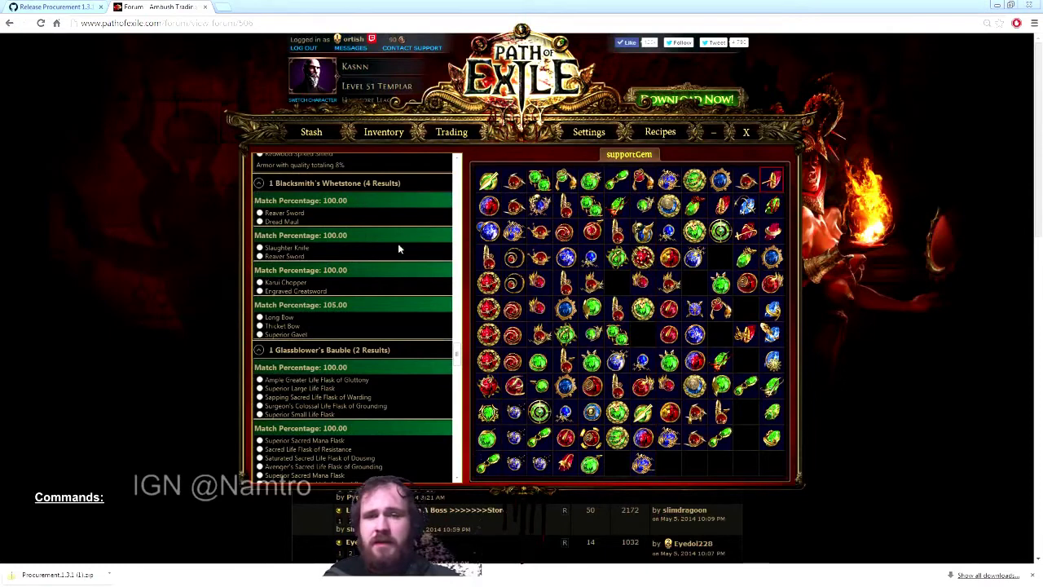
pyautogui.click(590, 135)
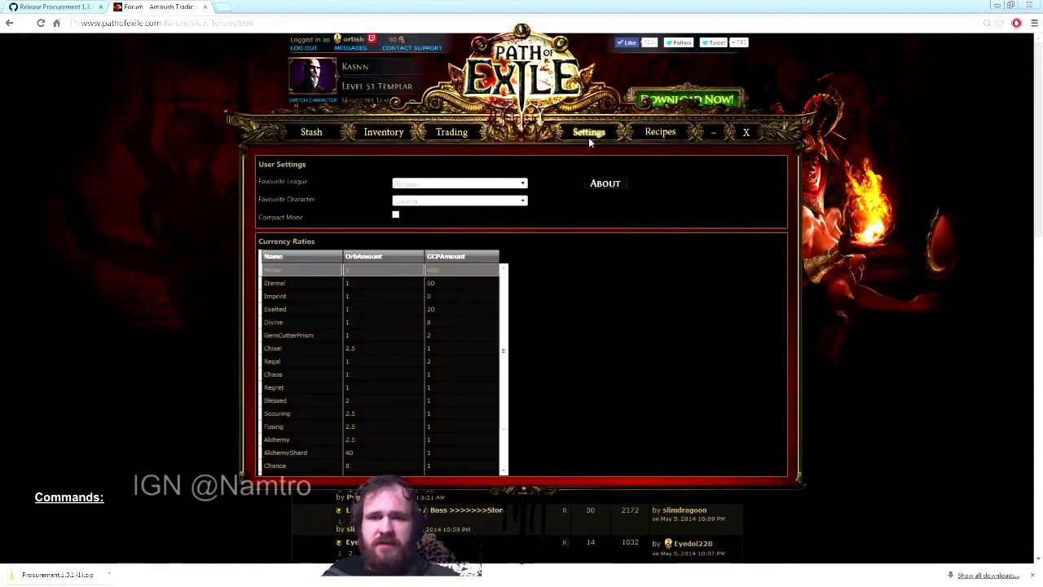
# - Sort the Currency Ratios table by GCPAmount, highest first (Mirror 450, Eternal 50, Exalted 20)
pyautogui.scroll(-1, 443, 350)
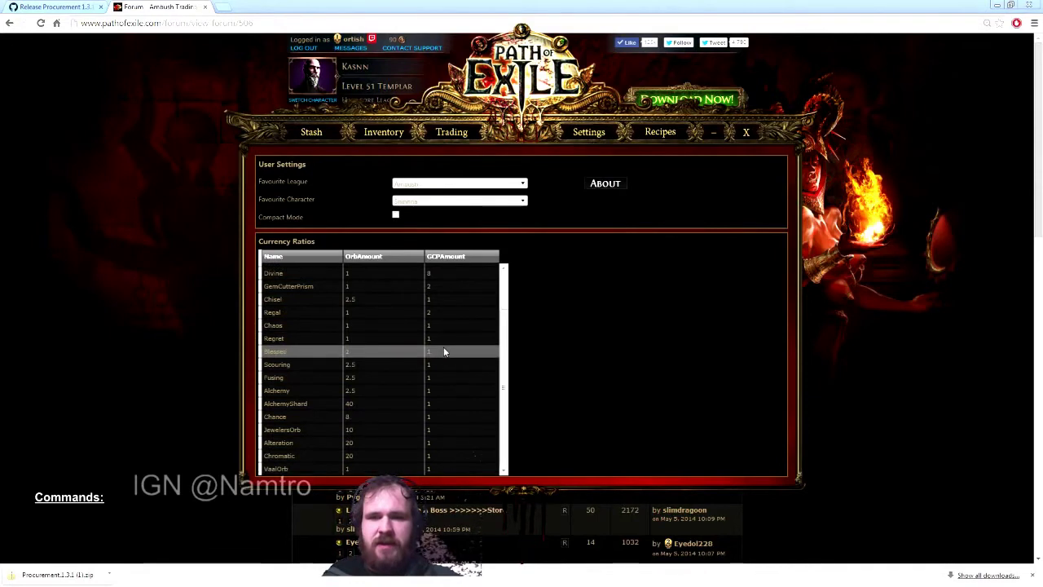
pyautogui.scroll(1, 497, 350)
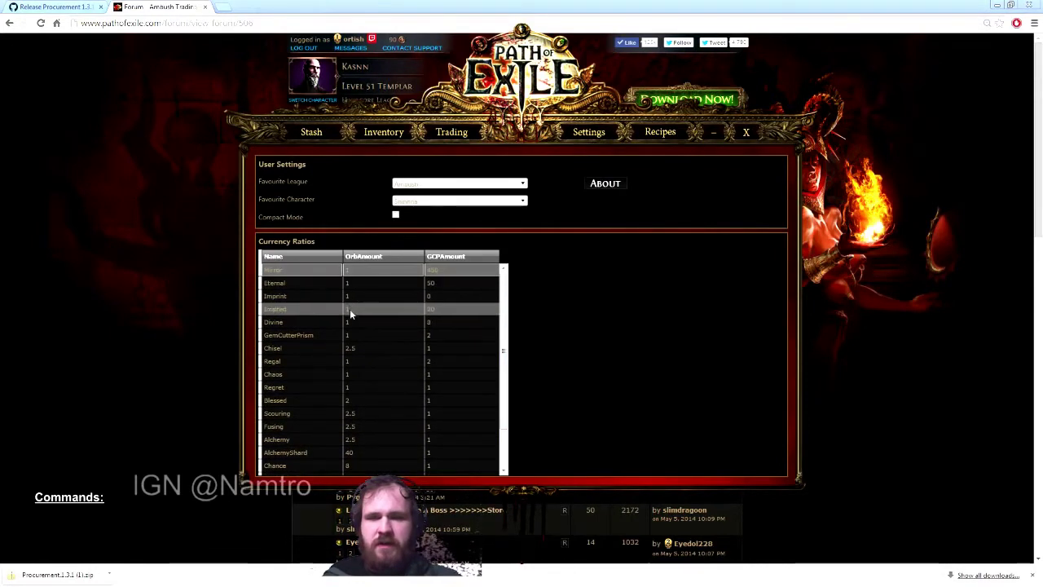
pyautogui.scroll(-1, 350, 313)
pyautogui.scroll(1, 347, 333)
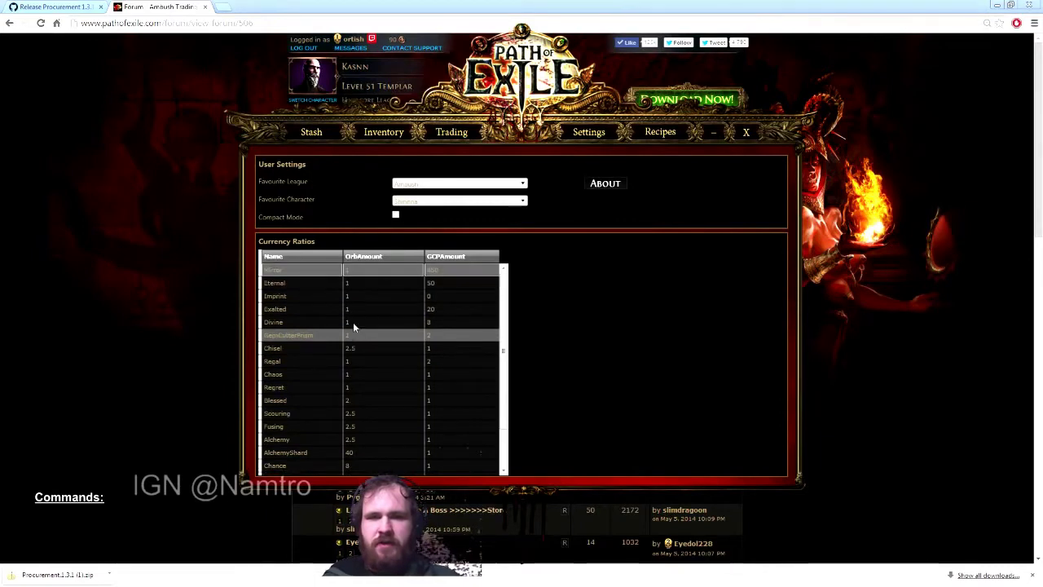
pyautogui.doubleClick(366, 283)
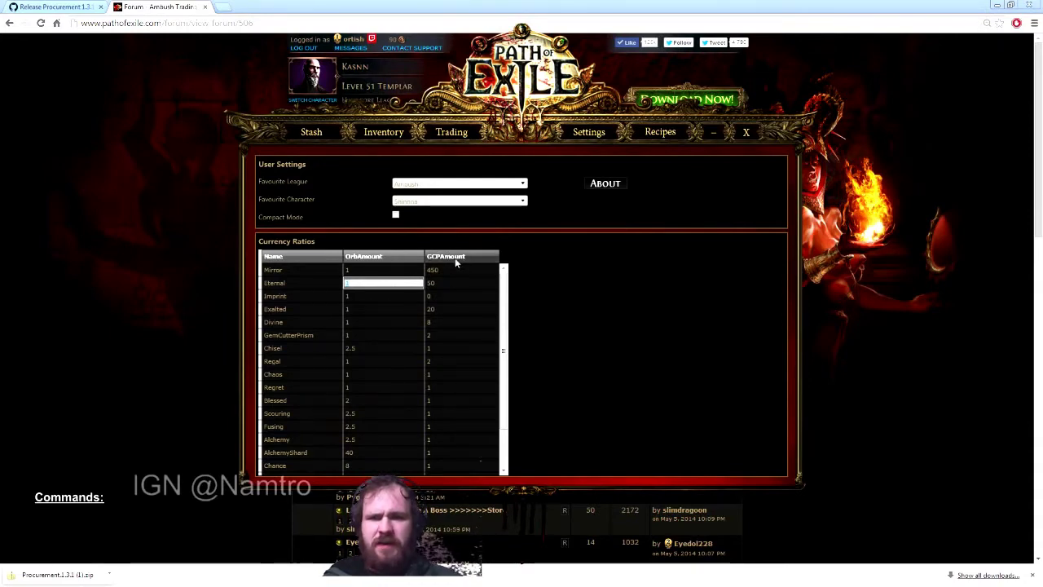
pyautogui.scroll(-3, 505, 320)
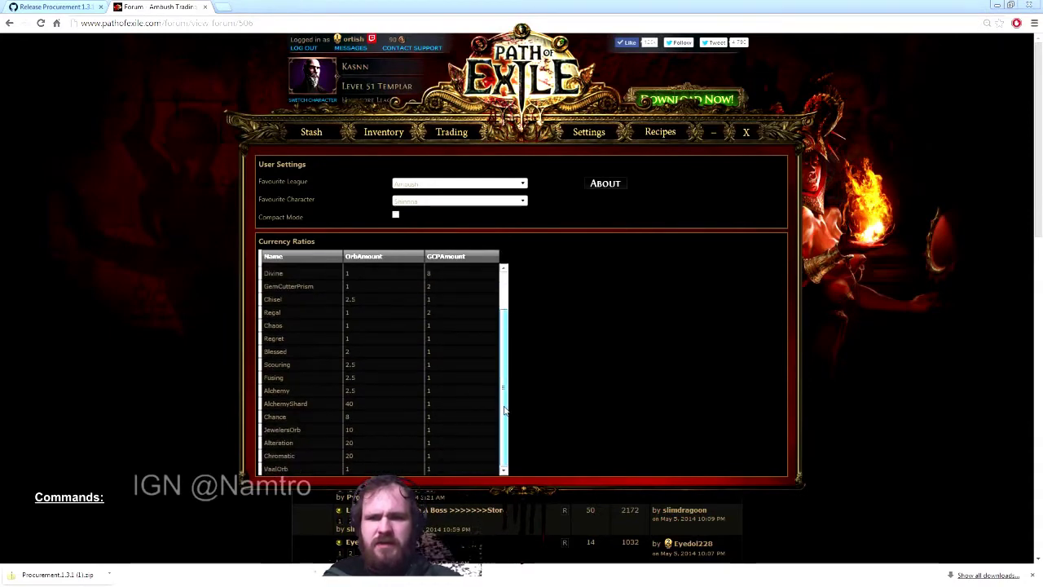
pyautogui.scroll(3, 505, 319)
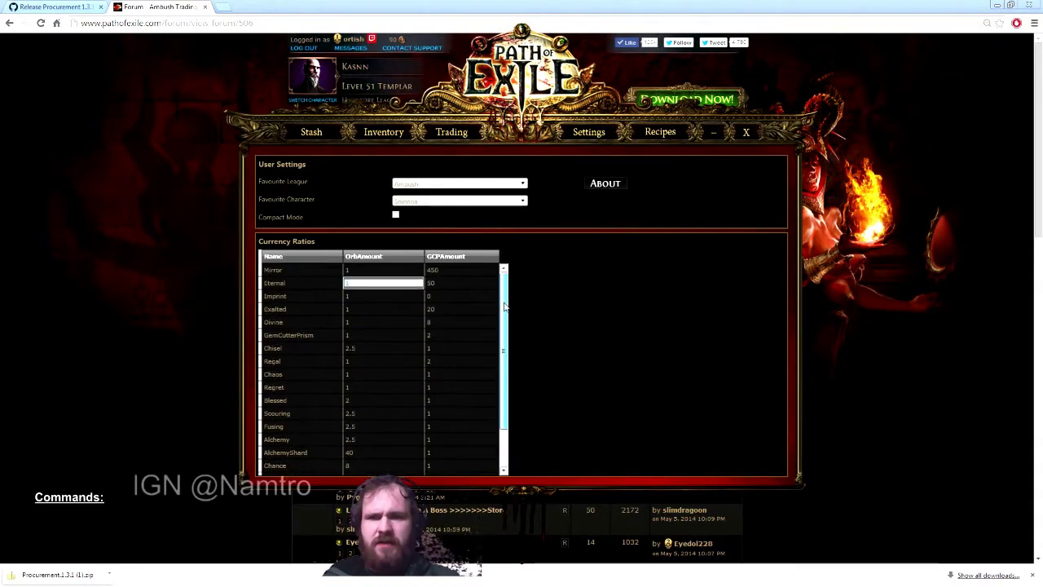
pyautogui.click(468, 258)
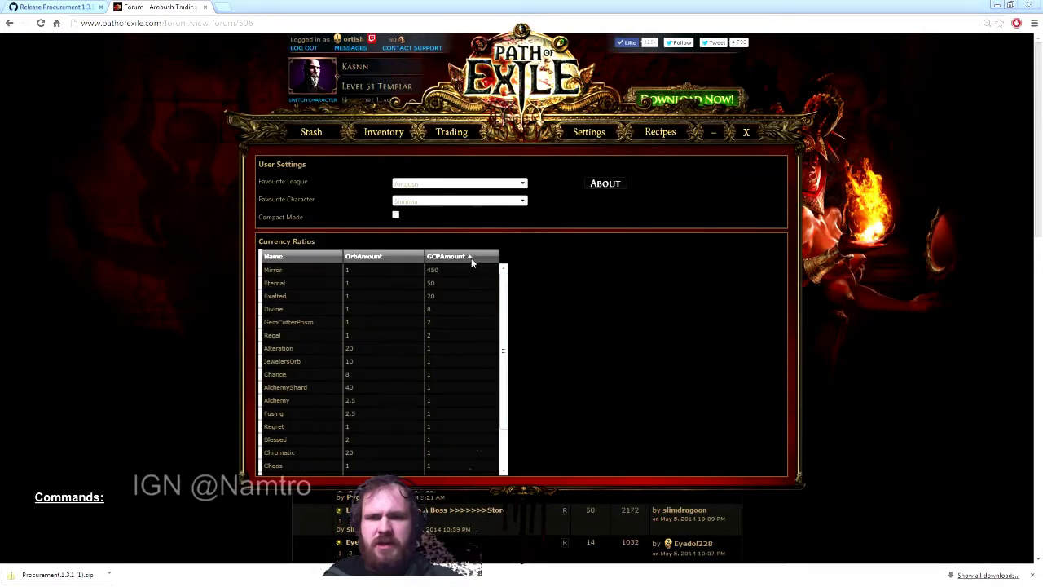
pyautogui.click(469, 257)
pyautogui.click(469, 256)
# - Inspect the Exalted and Eternal orb amounts, tabbing into Eternal's GCP amount
pyautogui.click(373, 297)
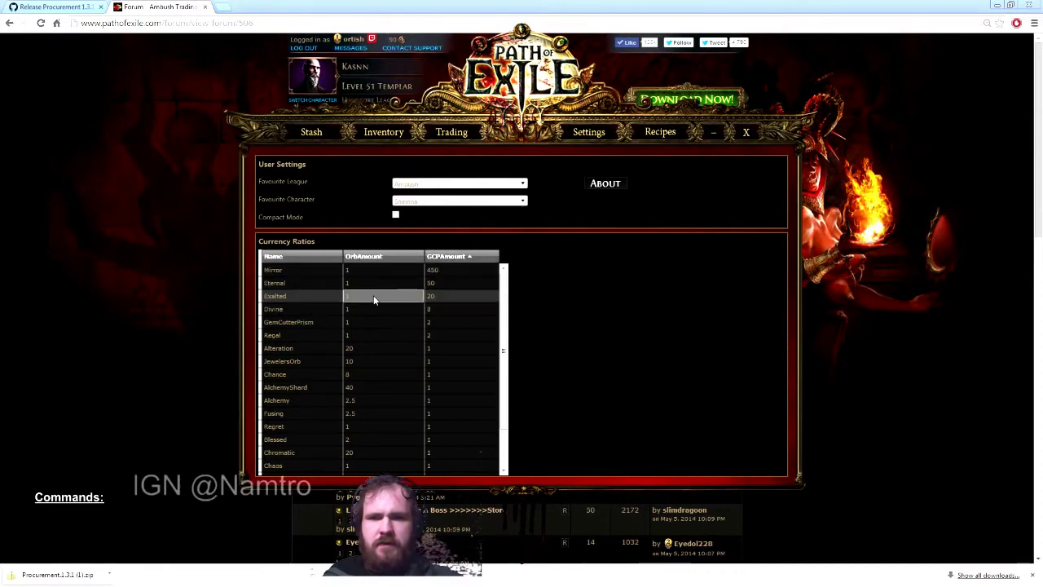
pyautogui.click(373, 298)
pyautogui.click(386, 282)
pyautogui.click(386, 283)
pyautogui.press('Tab')
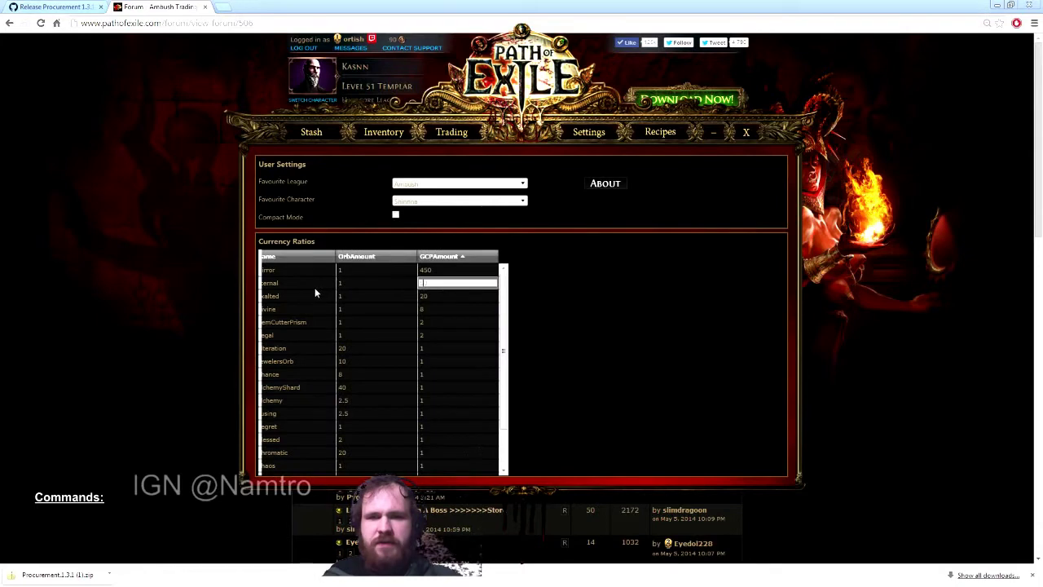
pyautogui.scroll(-1, 356, 318)
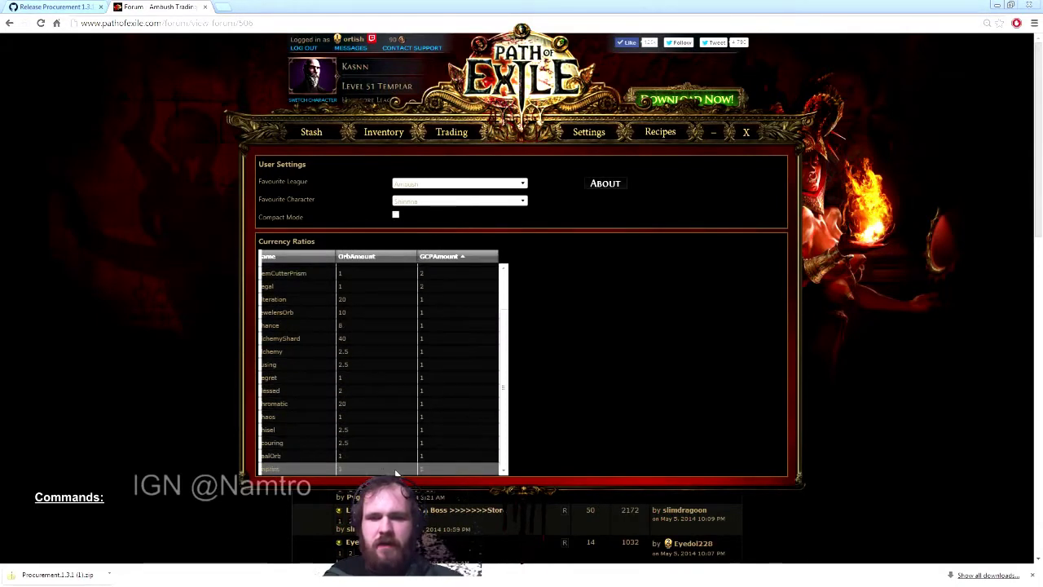
pyautogui.scroll(2, 365, 412)
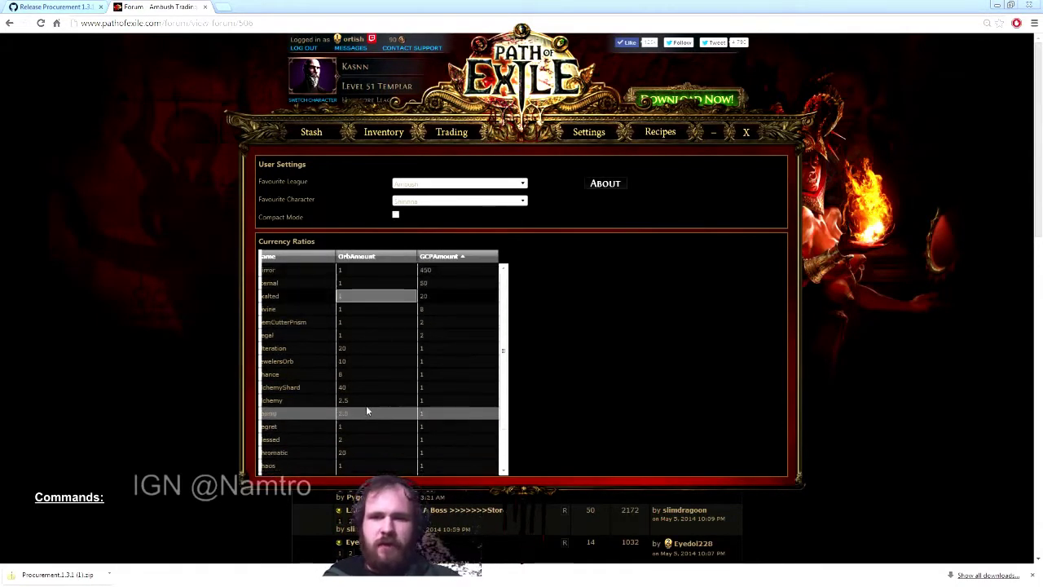
# - Keep Ambush as favourite league and the current favourite character, then return to the stash view
pyautogui.click(436, 186)
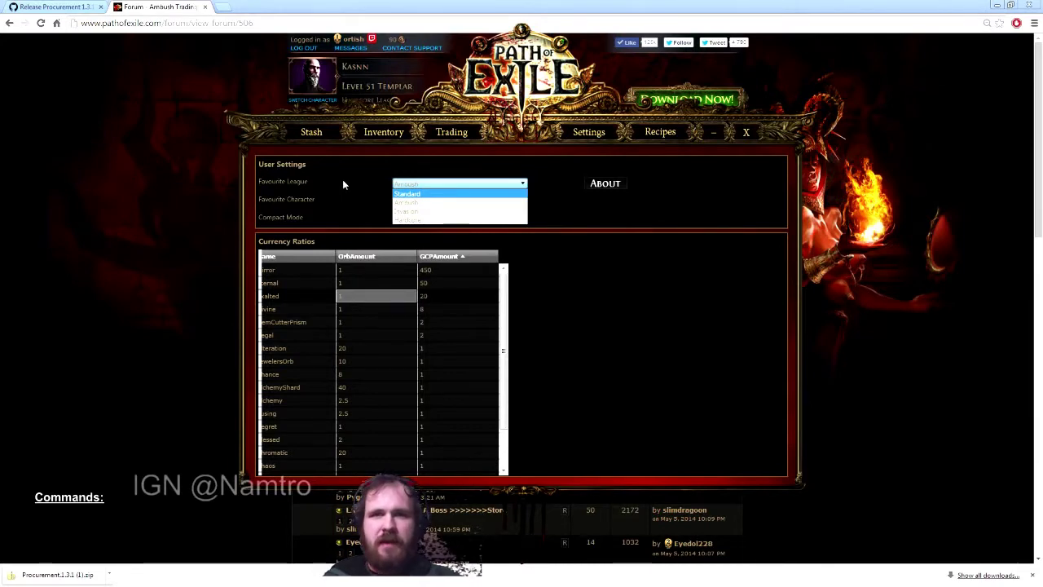
pyautogui.click(395, 202)
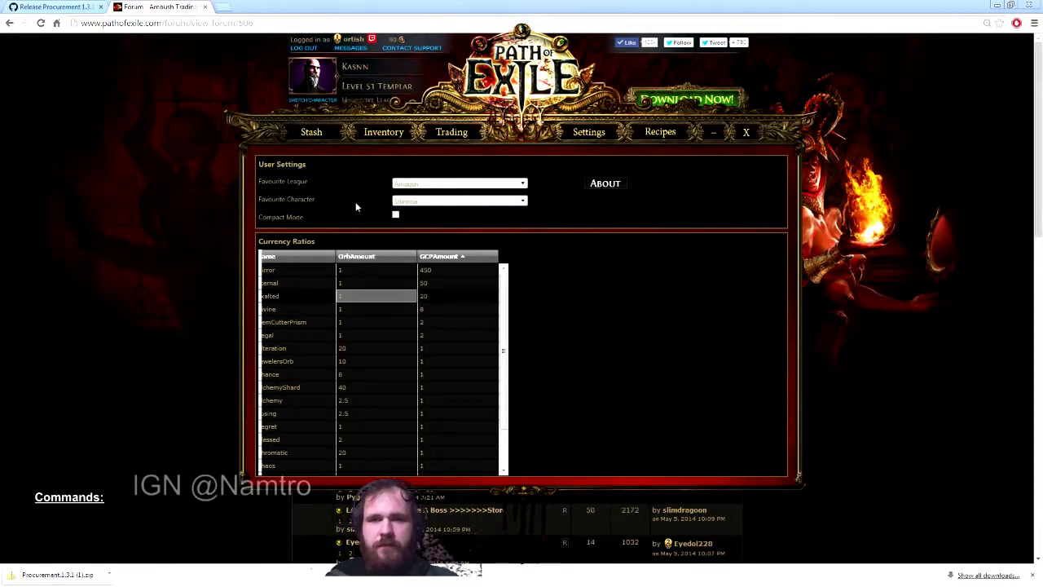
pyautogui.click(441, 203)
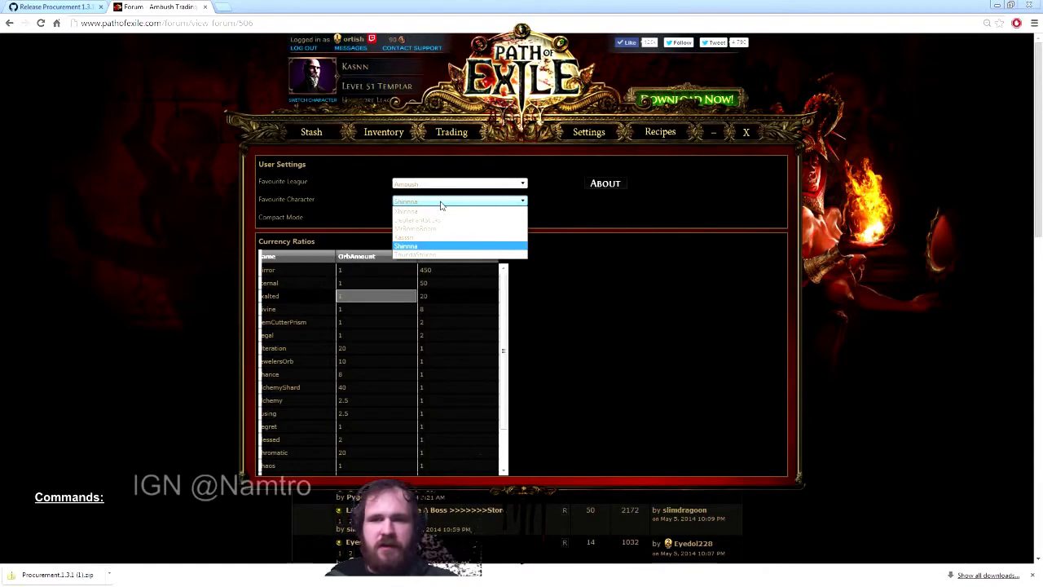
pyautogui.click(405, 246)
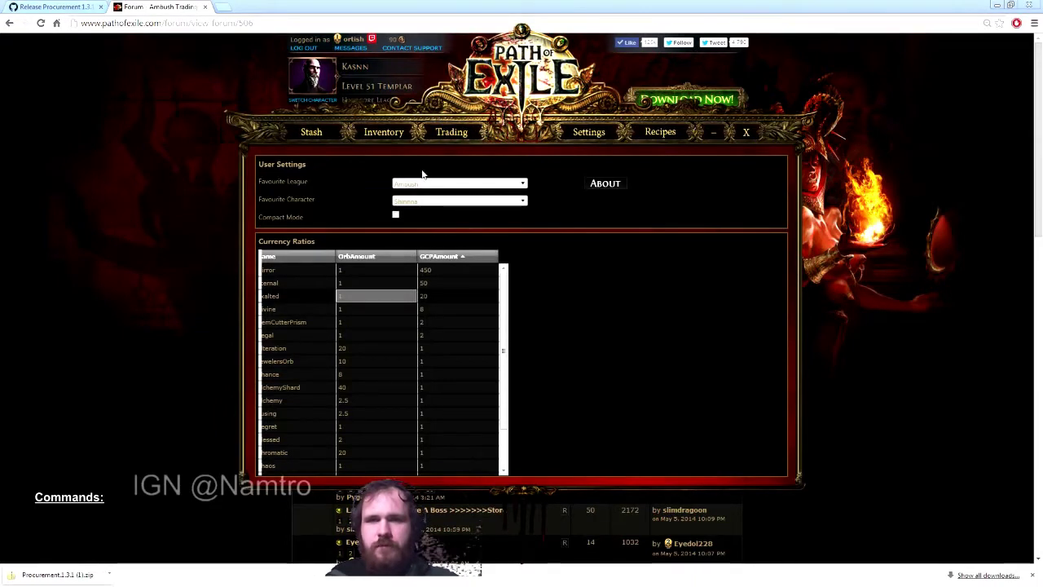
pyautogui.click(321, 132)
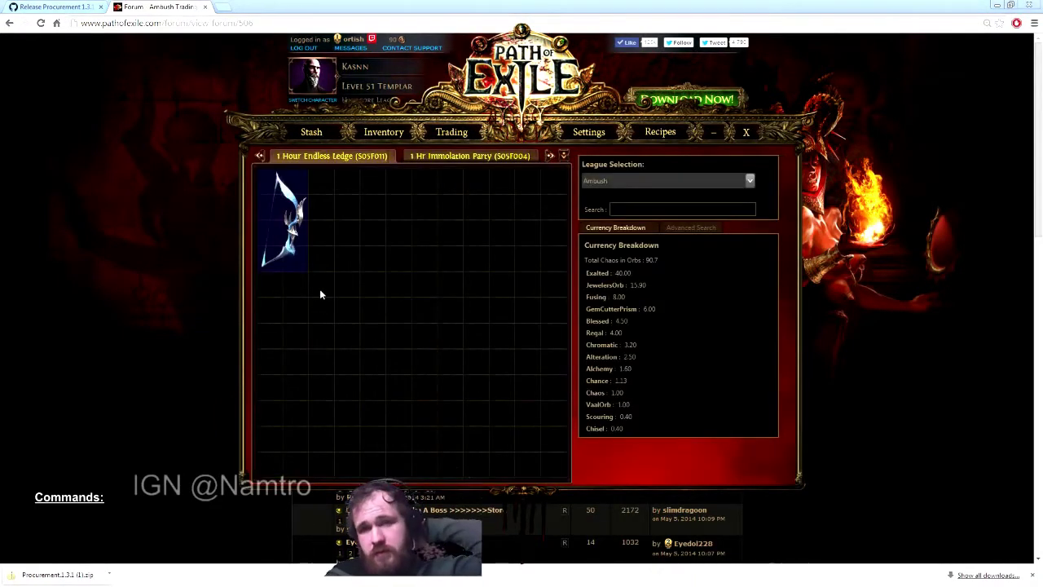
# - Scroll the stash tab strip right and open stash tab 4
pyautogui.click(549, 157)
pyautogui.click(548, 157)
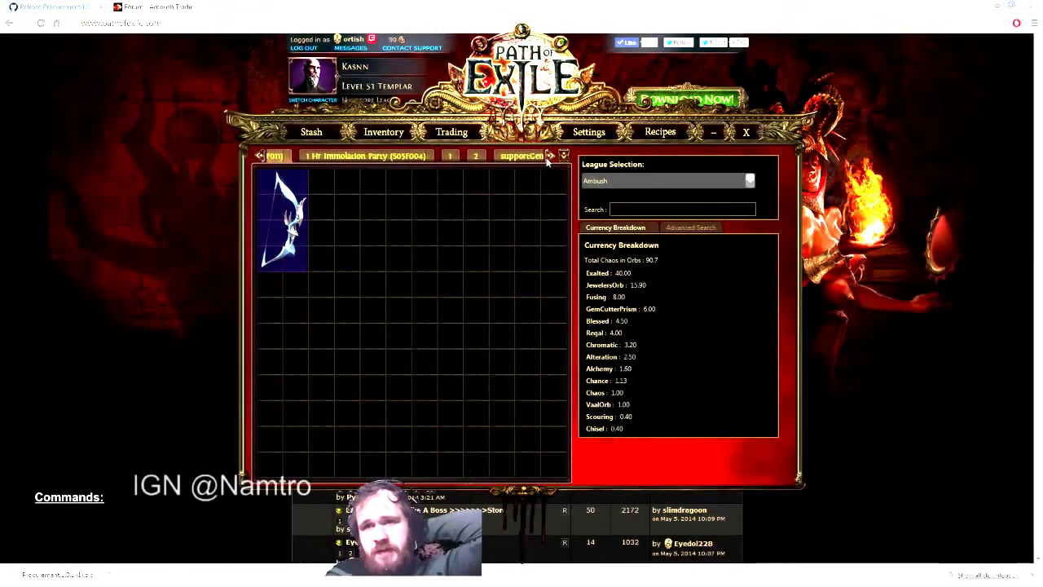
pyautogui.click(548, 157)
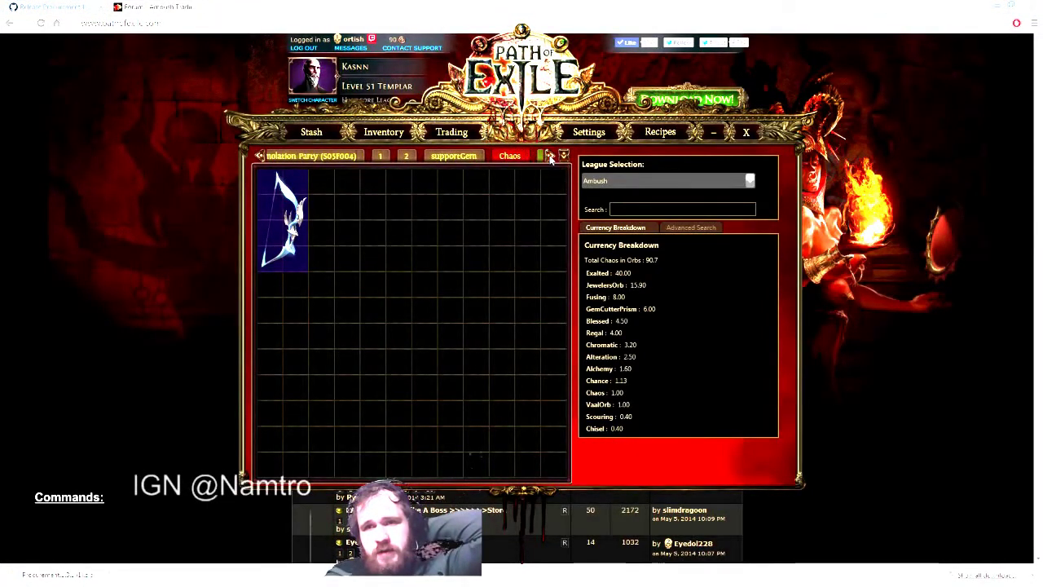
pyautogui.click(548, 157)
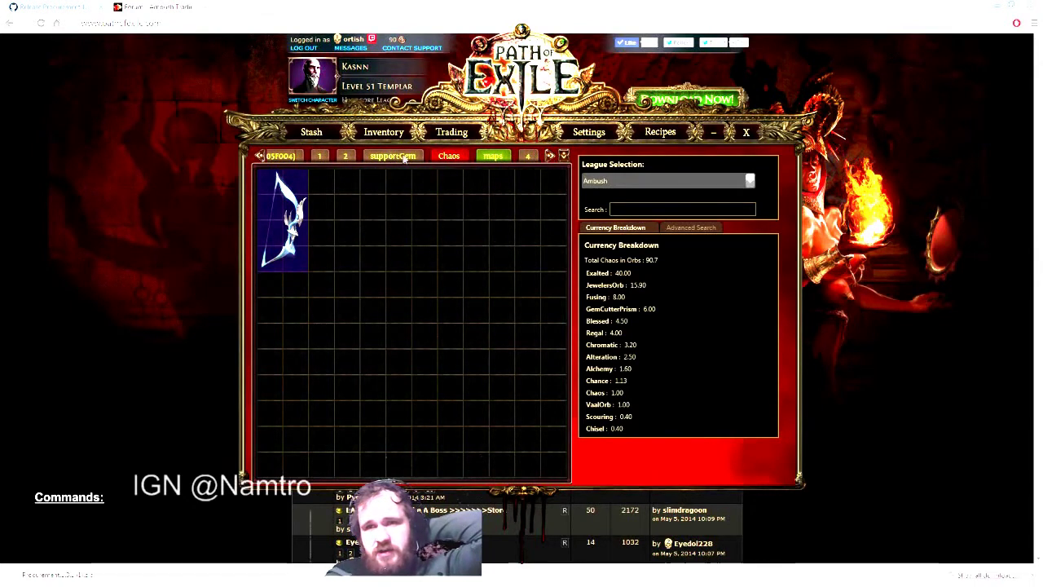
pyautogui.click(526, 157)
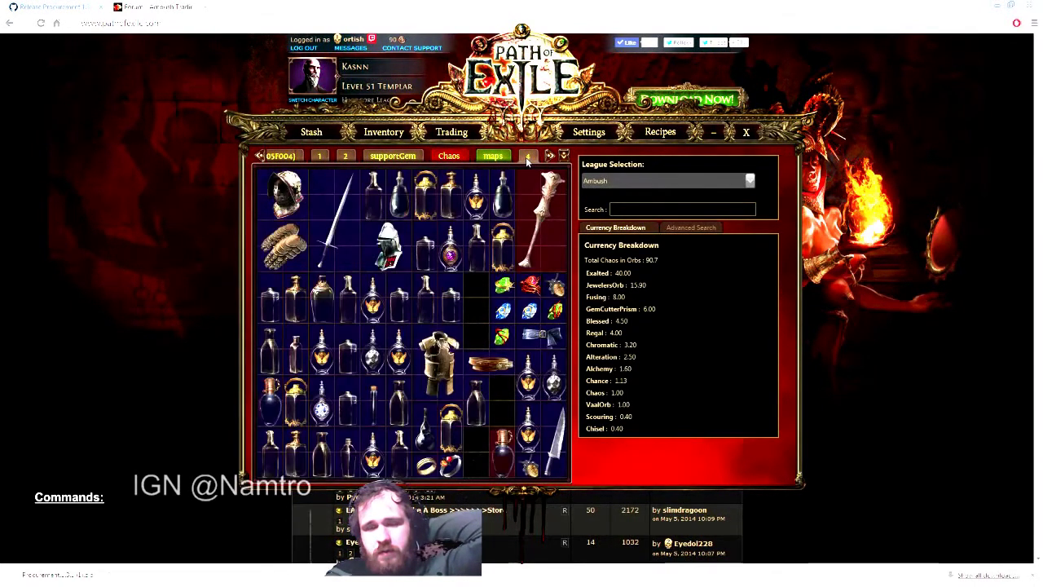
# - Switch to priced gear tab 3 and bring up Set Buyout for the Oblivion Clasp amulet
pyautogui.click(550, 156)
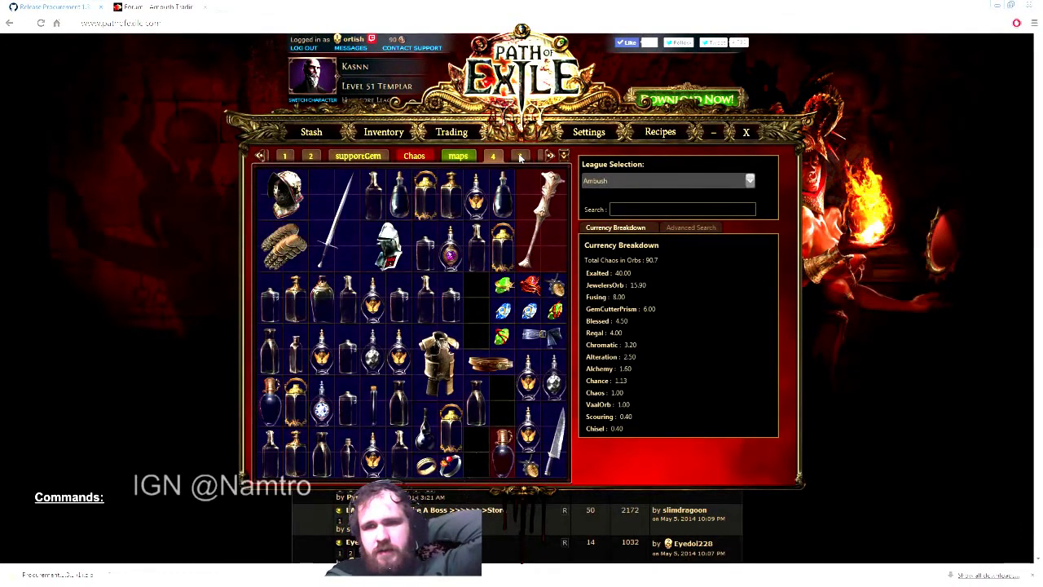
pyautogui.click(520, 157)
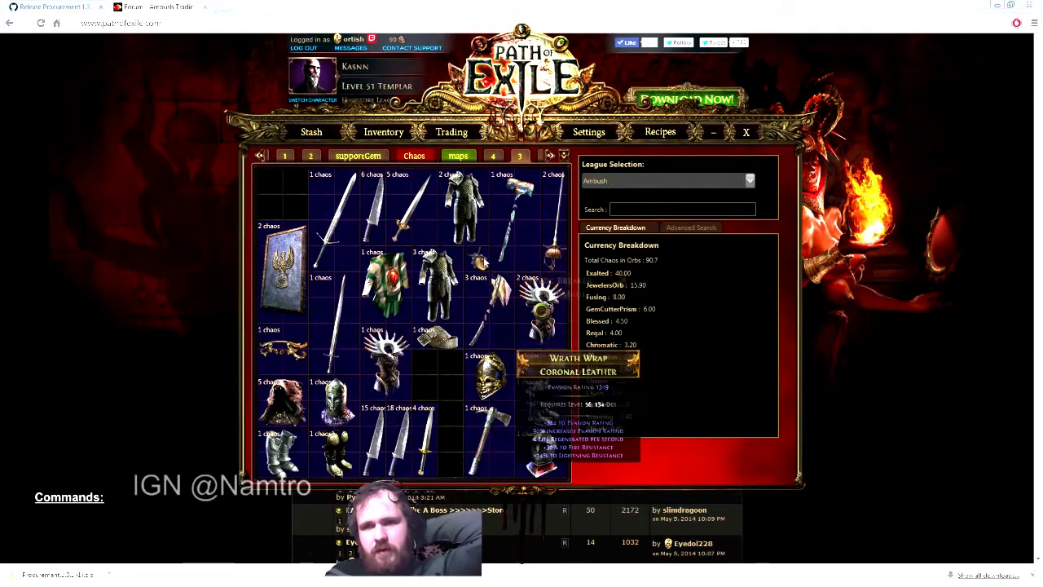
pyautogui.moveTo(479, 263)
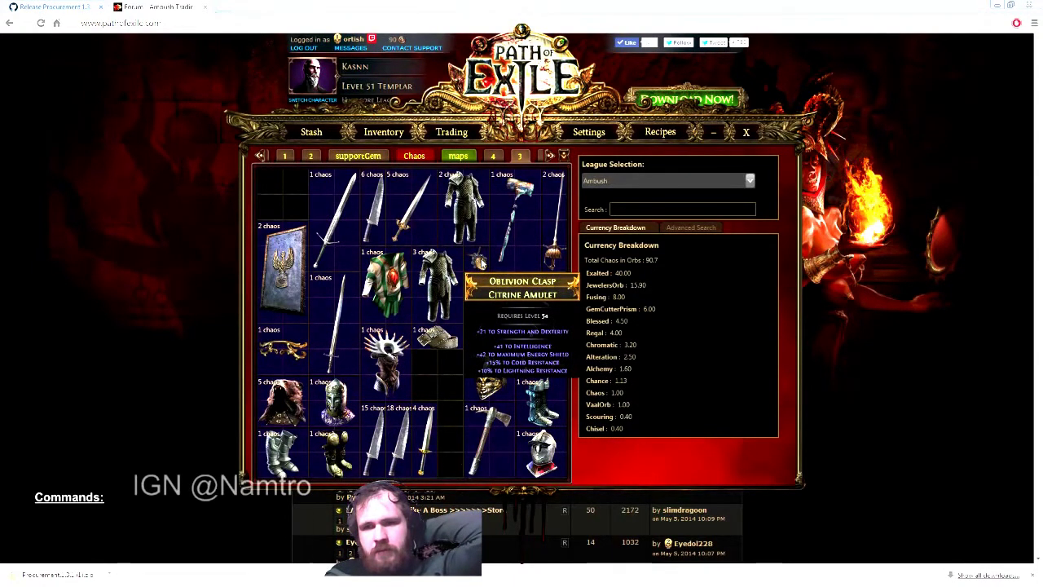
pyautogui.click(481, 262)
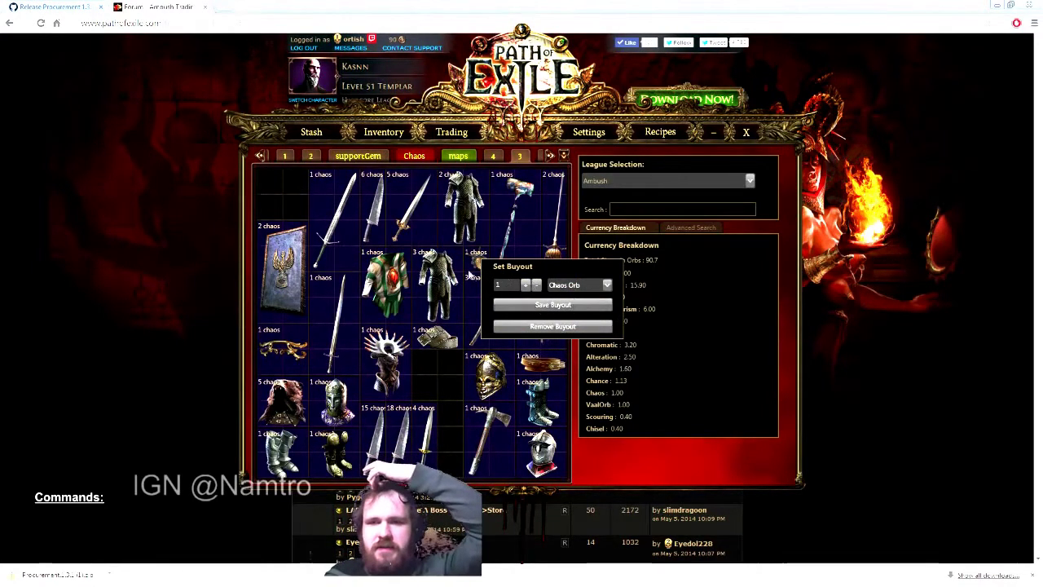
# - Browse the Chaos Orb currency dropdown, then dismiss the buyout editor
pyautogui.click(574, 286)
pyautogui.click(574, 285)
pyautogui.click(574, 285)
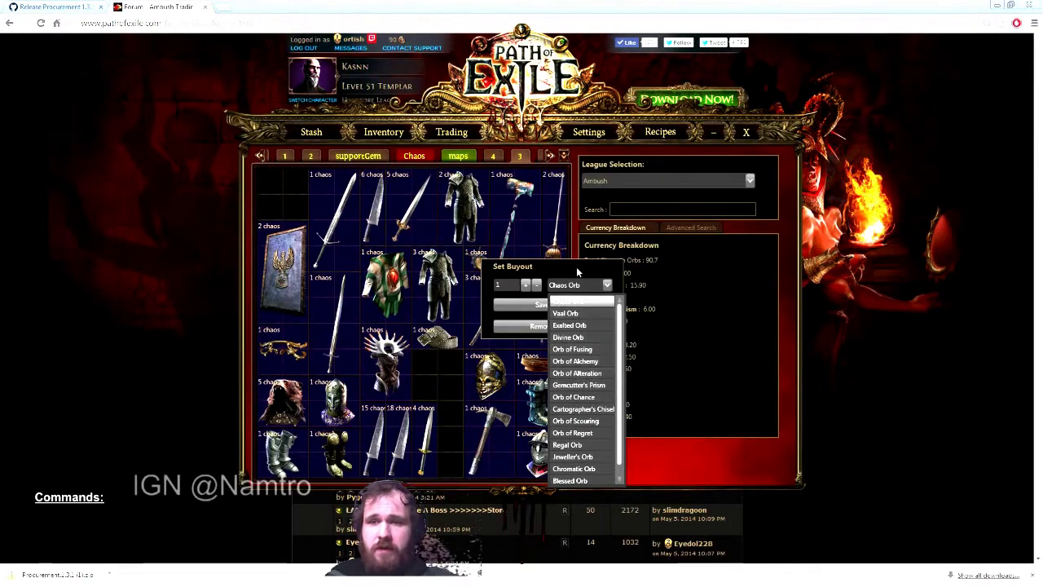
pyautogui.press('Escape')
pyautogui.press('Escape')
# - Close the reopened Set Buyout editor without saving and switch to stash tab 9
pyautogui.click(541, 303)
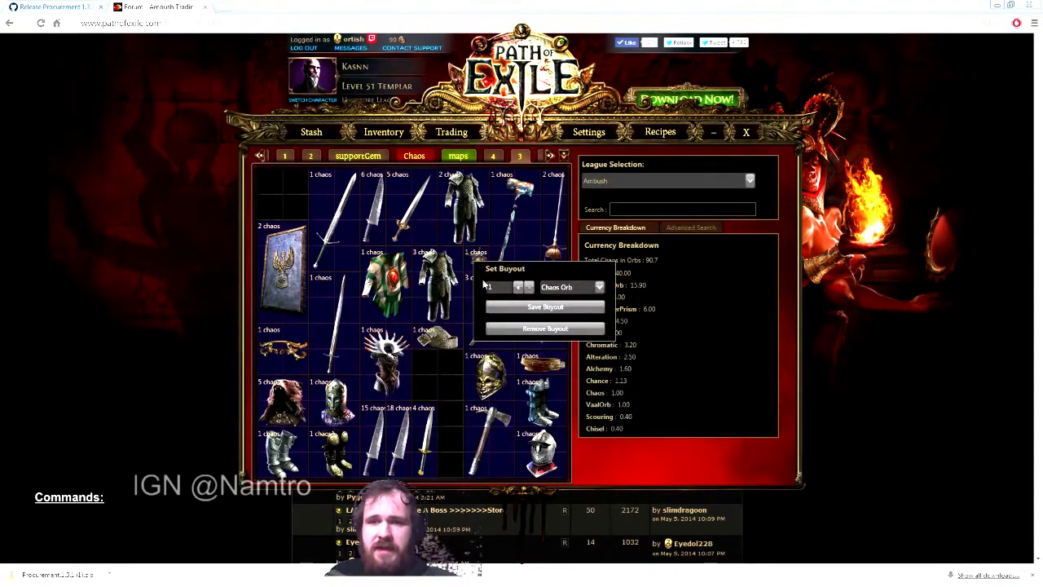
pyautogui.click(636, 305)
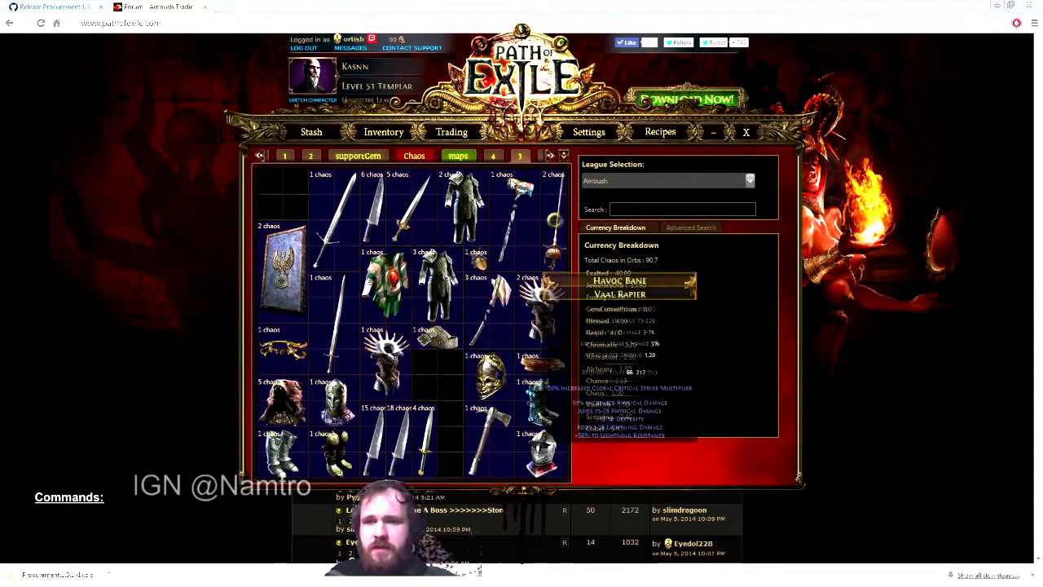
pyautogui.click(549, 156)
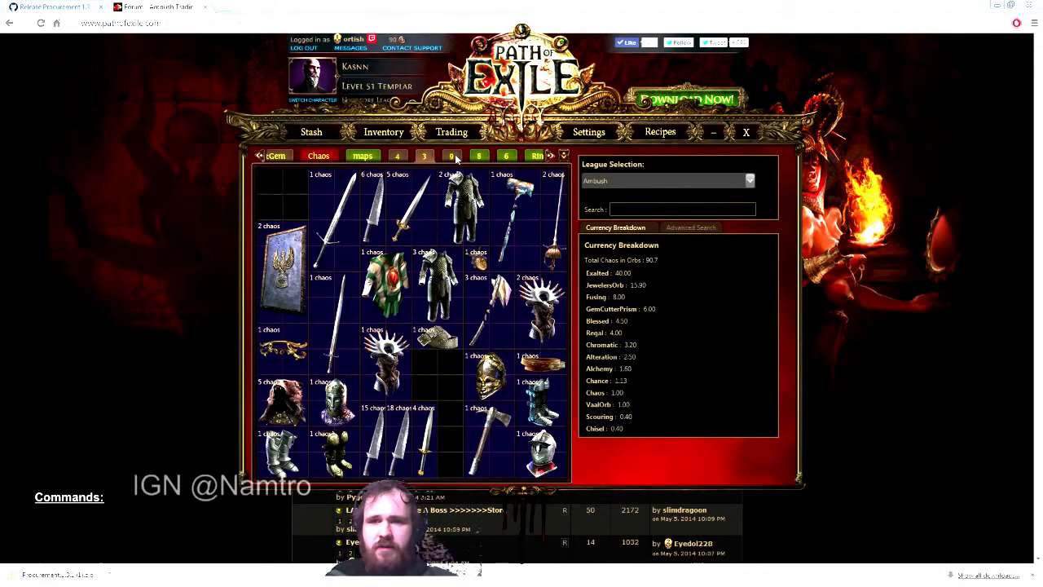
pyautogui.click(457, 159)
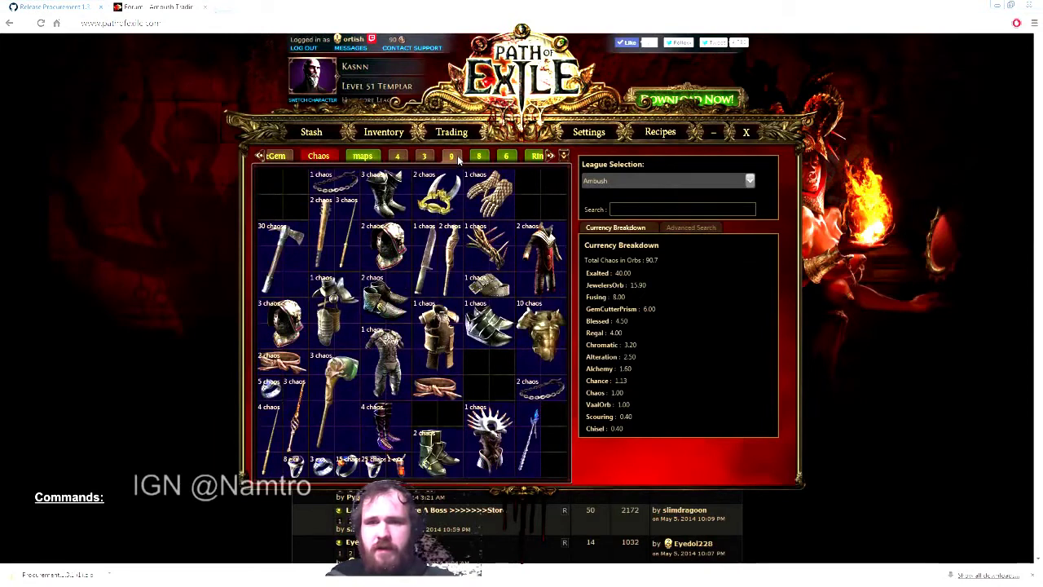